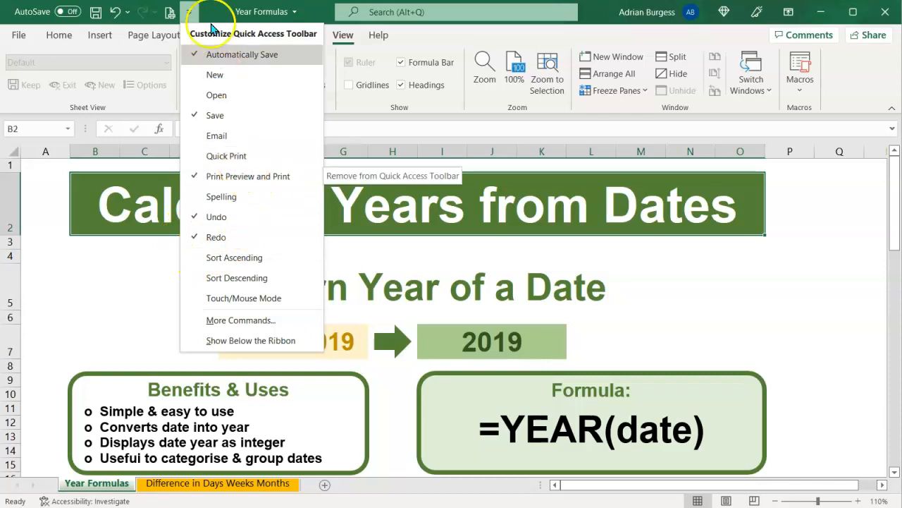
Check the Year Formulas sheet in print preview and return to the worksheet.
{"action": "left_click", "coordinate": [189, 12]}
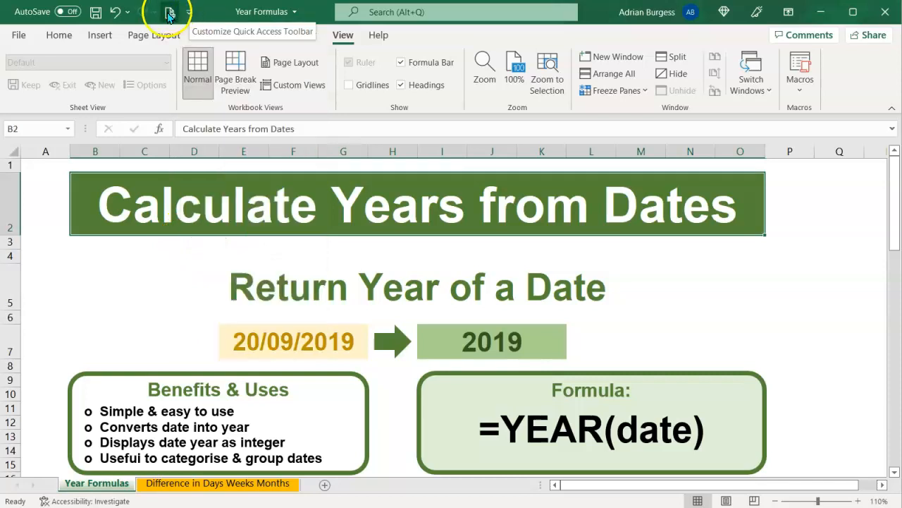
{"action": "left_click", "coordinate": [170, 14]}
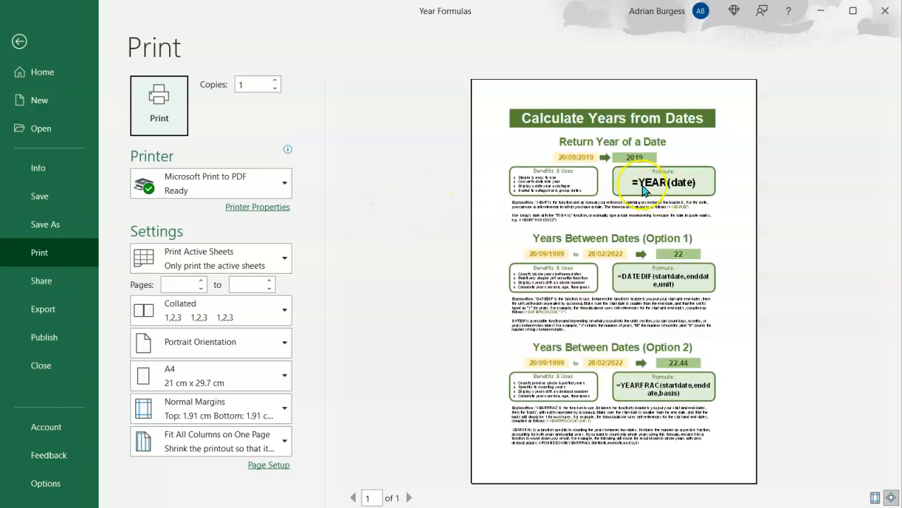
{"action": "left_click", "coordinate": [35, 48]}
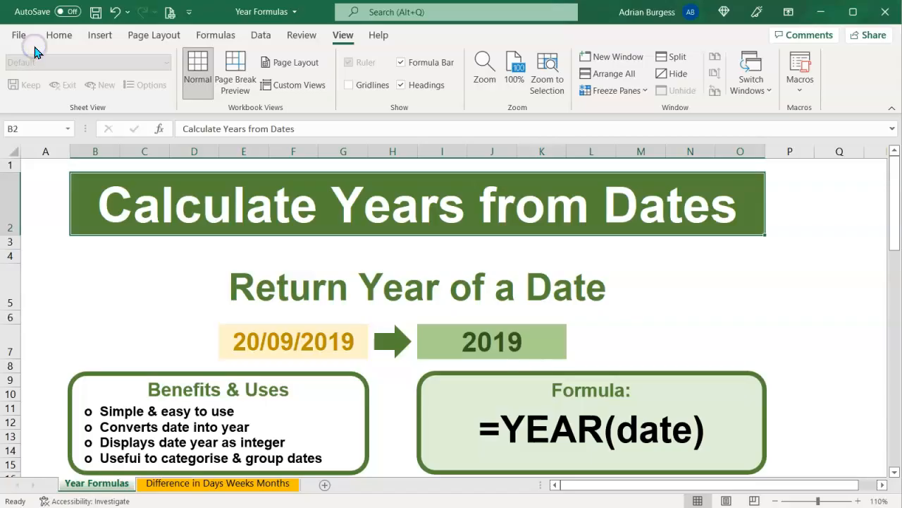
Collapse the ribbon and narrow the blank columns A and P on either side of the sheet's content.
{"action": "left_click", "coordinate": [58, 148]}
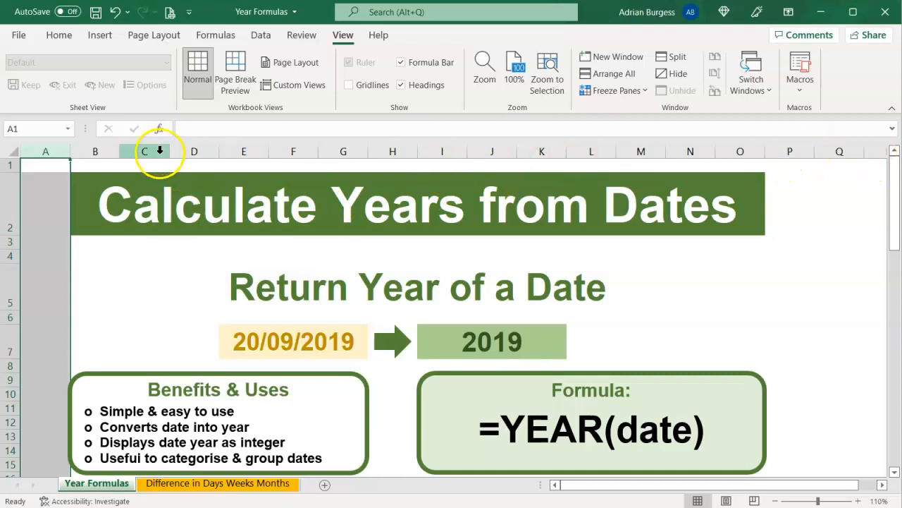
{"action": "left_click", "coordinate": [892, 112]}
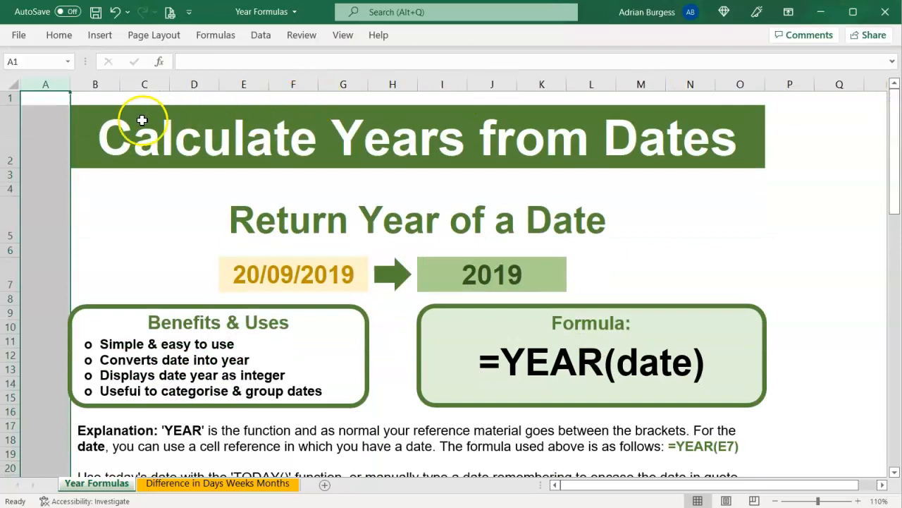
{"action": "left_click_drag", "start_coordinate": [74, 87], "coordinate": [40, 89]}
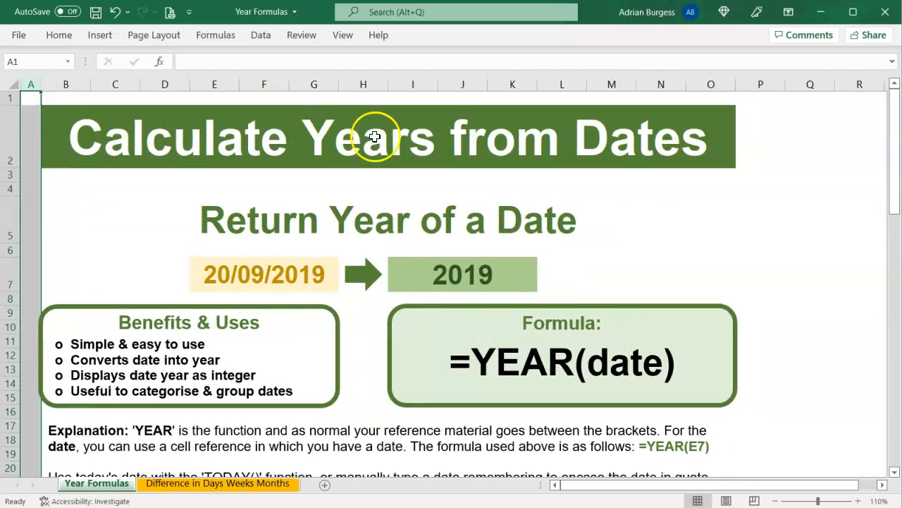
{"action": "left_click", "coordinate": [774, 88]}
{"action": "left_click_drag", "start_coordinate": [785, 87], "coordinate": [754, 92]}
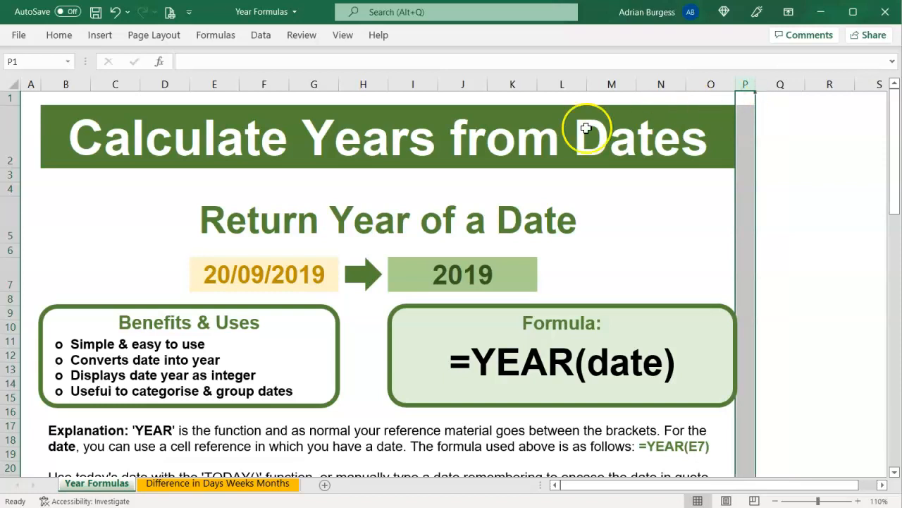
{"action": "left_click", "coordinate": [31, 97]}
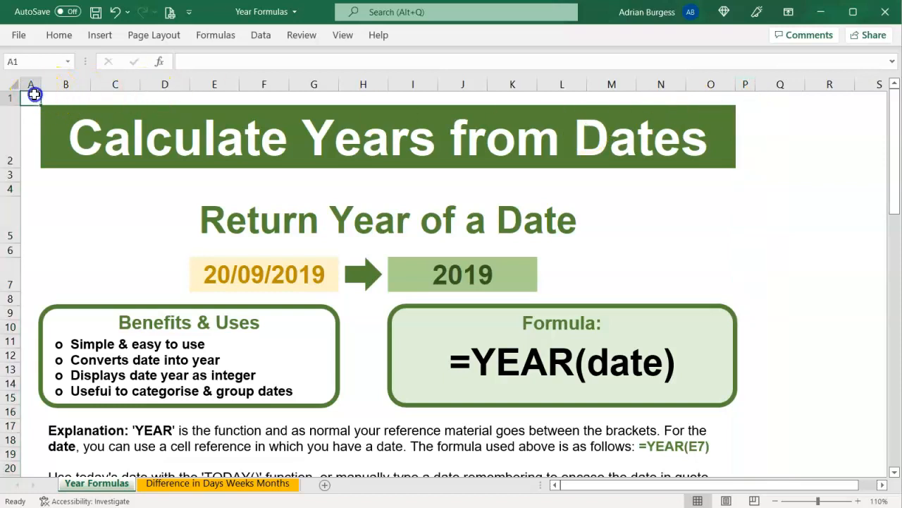
Check both pages of the Year Formulas sheet in print preview, going back to the first page.
{"action": "left_click", "coordinate": [170, 16]}
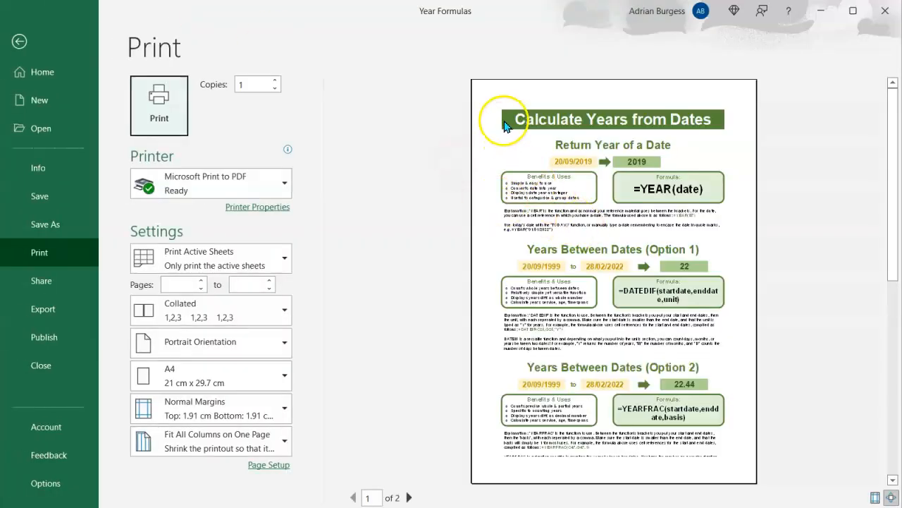
{"action": "left_click", "coordinate": [409, 498]}
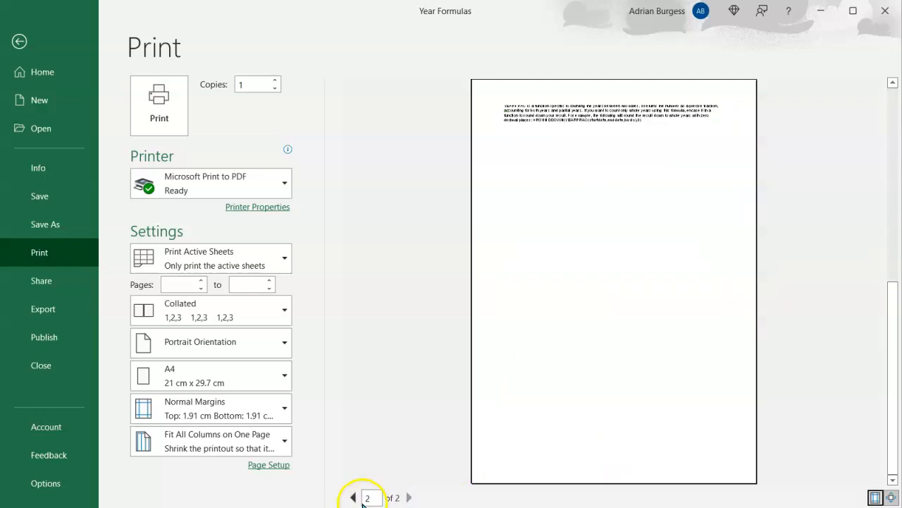
{"action": "left_click", "coordinate": [353, 497]}
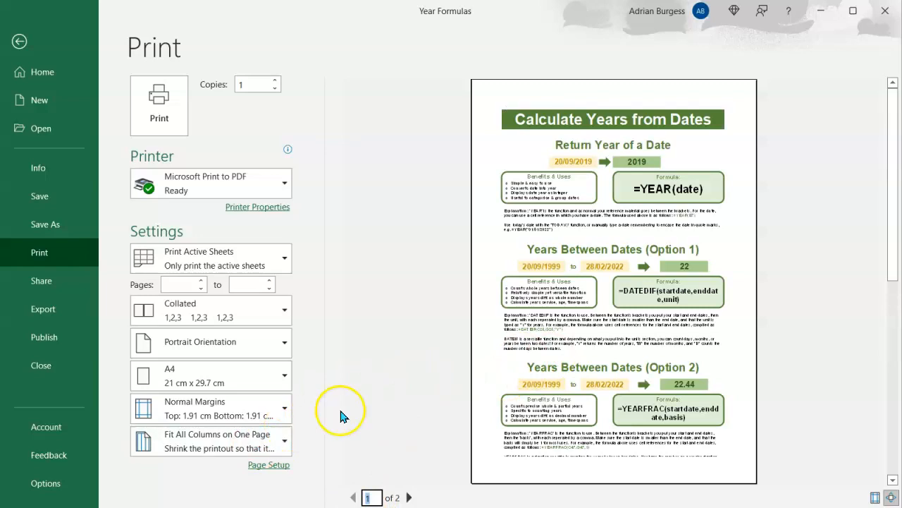
Try the No Scaling print option, restore Fit All Columns on One Page, and compare the previewed pages.
{"action": "left_click", "coordinate": [268, 443]}
{"action": "left_click", "coordinate": [237, 261]}
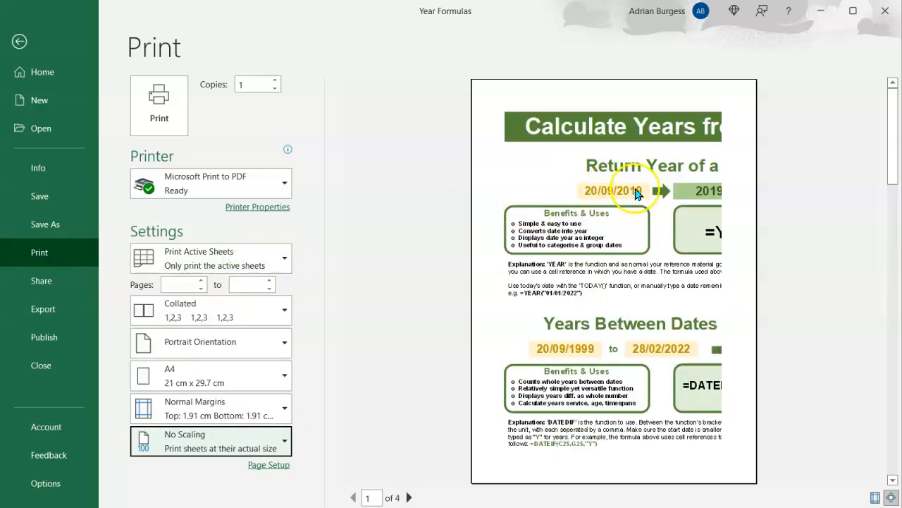
{"action": "scroll", "coordinate": [767, 247], "scroll_direction": "down", "scroll_amount": 3}
{"action": "scroll", "coordinate": [767, 247], "scroll_direction": "up", "scroll_amount": 3}
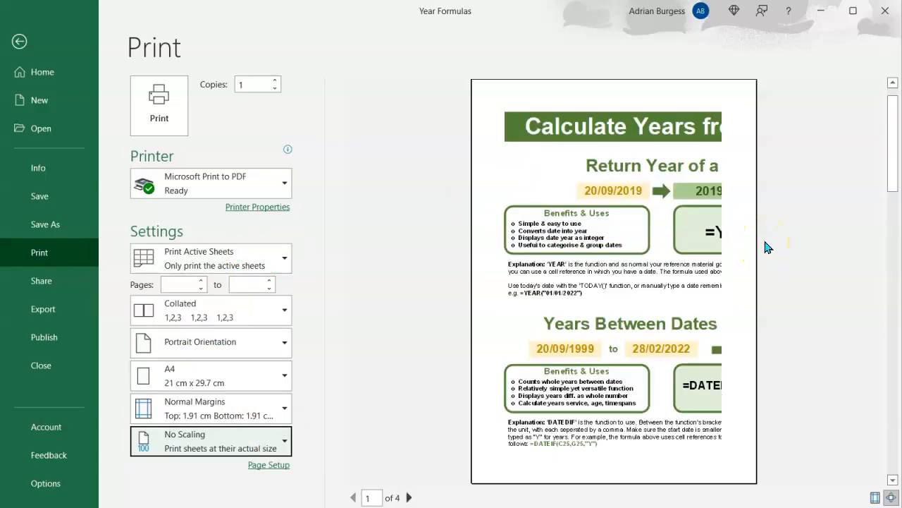
{"action": "left_click", "coordinate": [250, 443]}
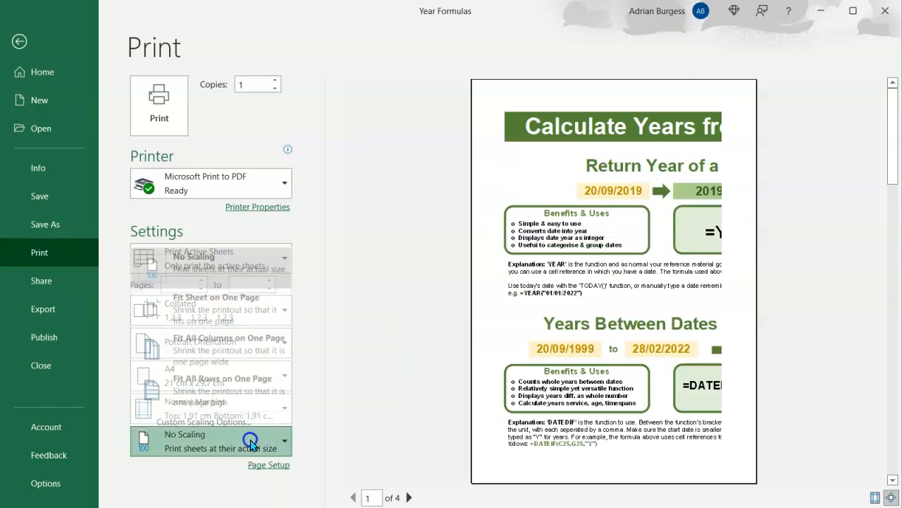
{"action": "left_click", "coordinate": [221, 346]}
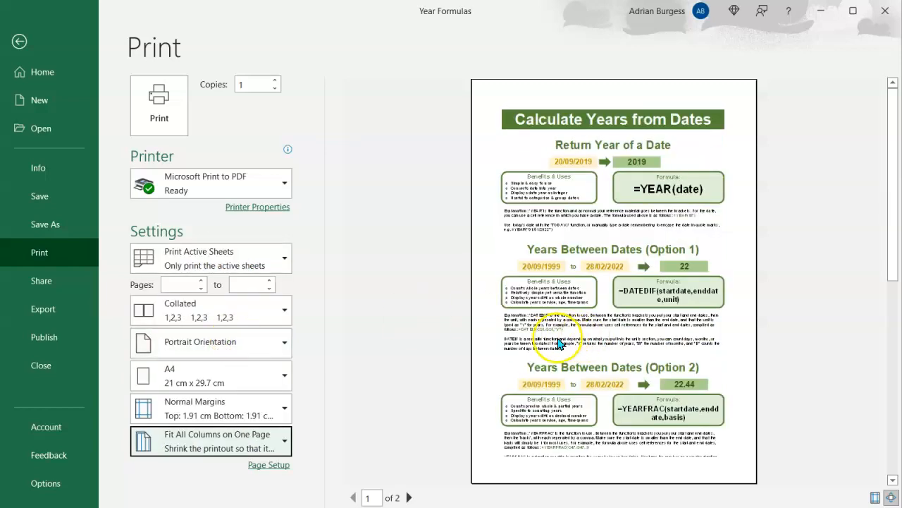
{"action": "scroll", "coordinate": [561, 342], "scroll_direction": "down", "scroll_amount": 1}
{"action": "scroll", "coordinate": [560, 338], "scroll_direction": "up", "scroll_amount": 1}
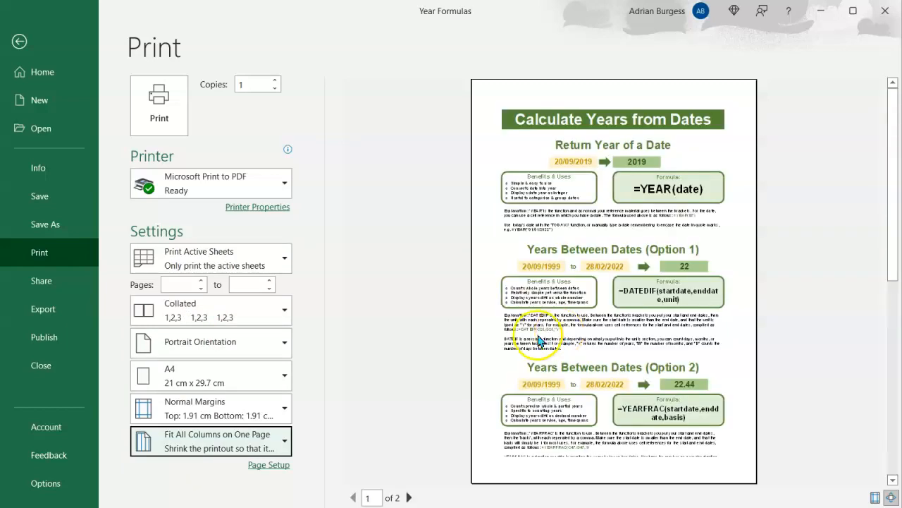
Set the print scaling to Fit Sheet on One Page.
{"action": "left_click", "coordinate": [274, 437]}
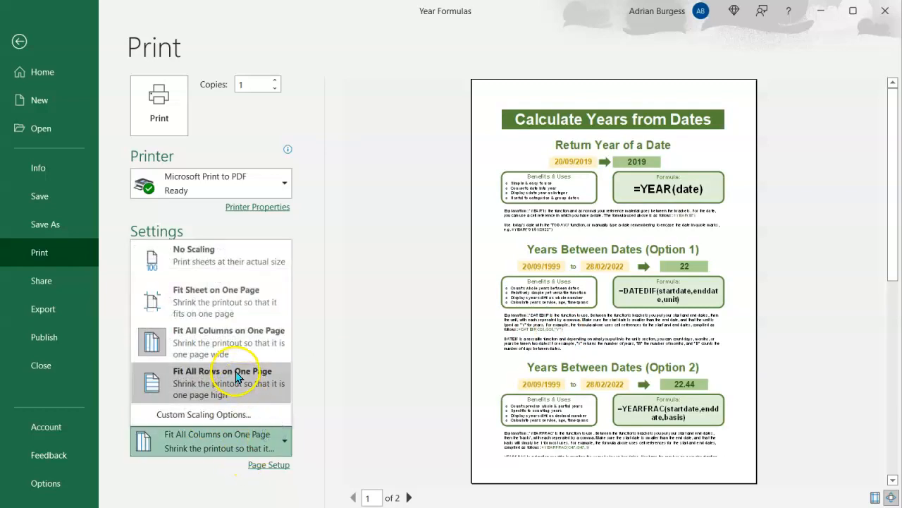
{"action": "left_click", "coordinate": [220, 303]}
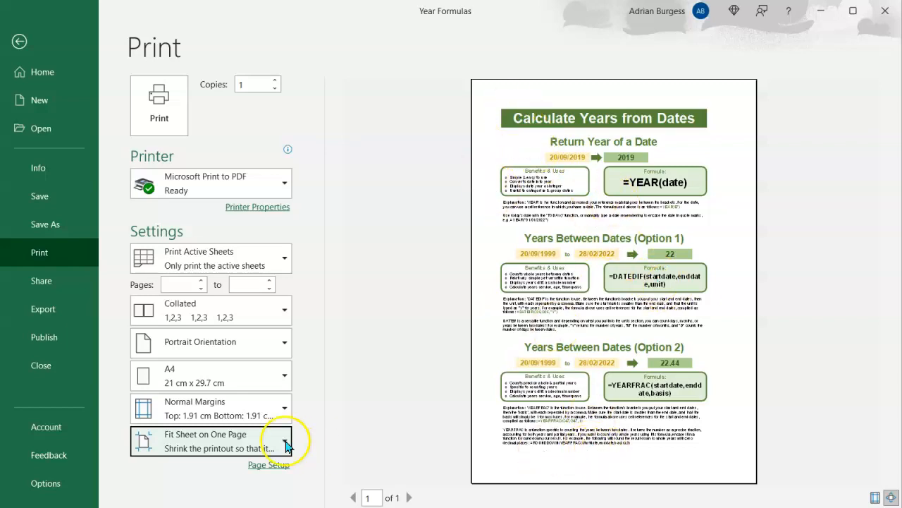
Try the Wide margins preset, look at the custom margin settings without changing them, and restore Normal margins.
{"action": "left_click", "coordinate": [281, 413]}
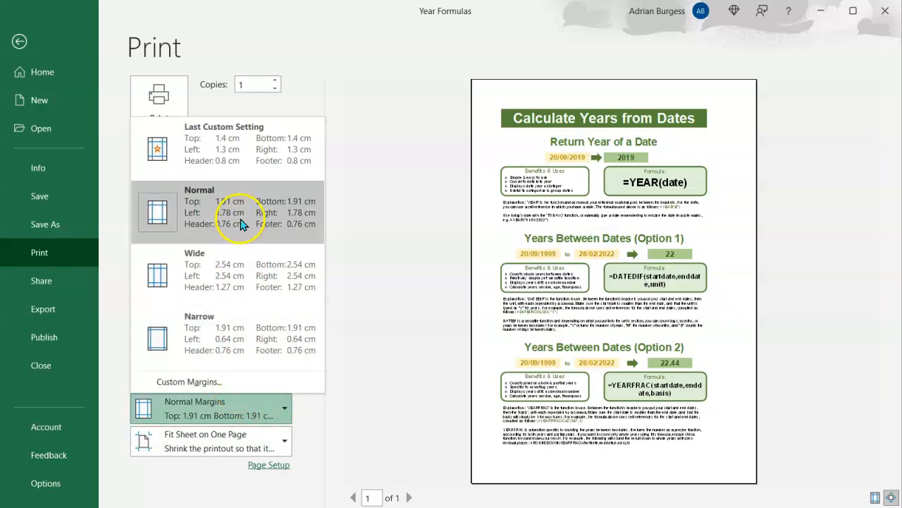
{"action": "left_click", "coordinate": [209, 281]}
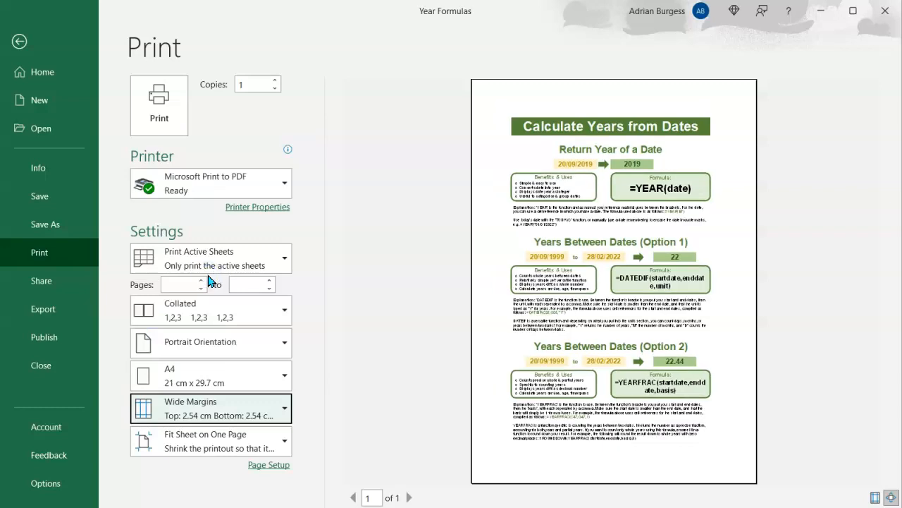
{"action": "left_click", "coordinate": [226, 404]}
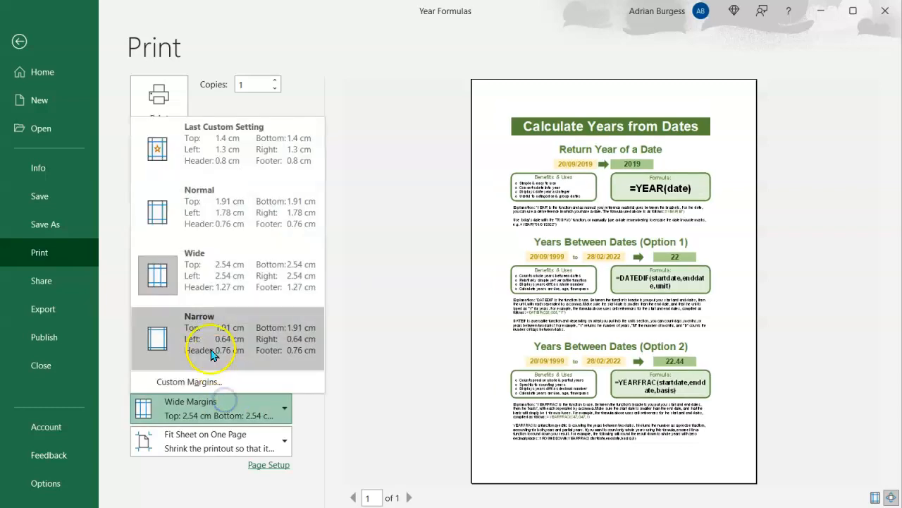
{"action": "left_click", "coordinate": [210, 381]}
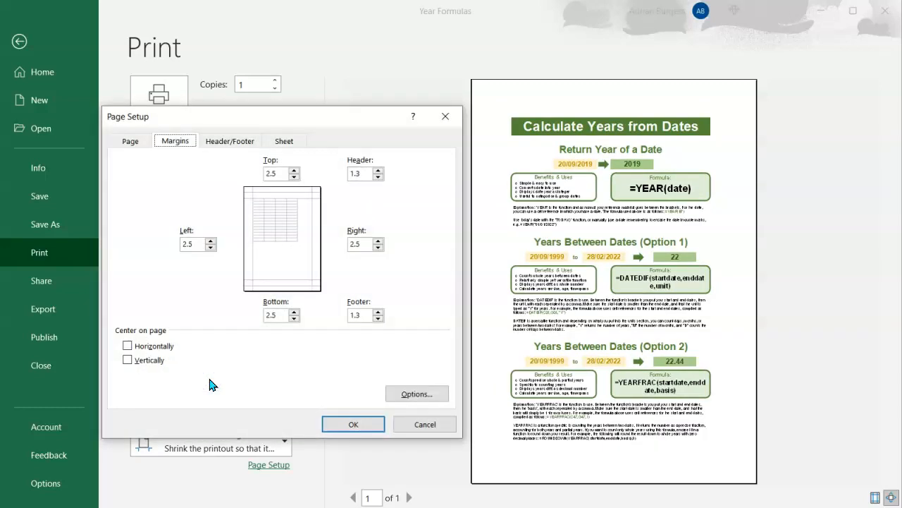
{"action": "left_click", "coordinate": [423, 425]}
{"action": "left_click", "coordinate": [232, 409]}
{"action": "left_click", "coordinate": [230, 211]}
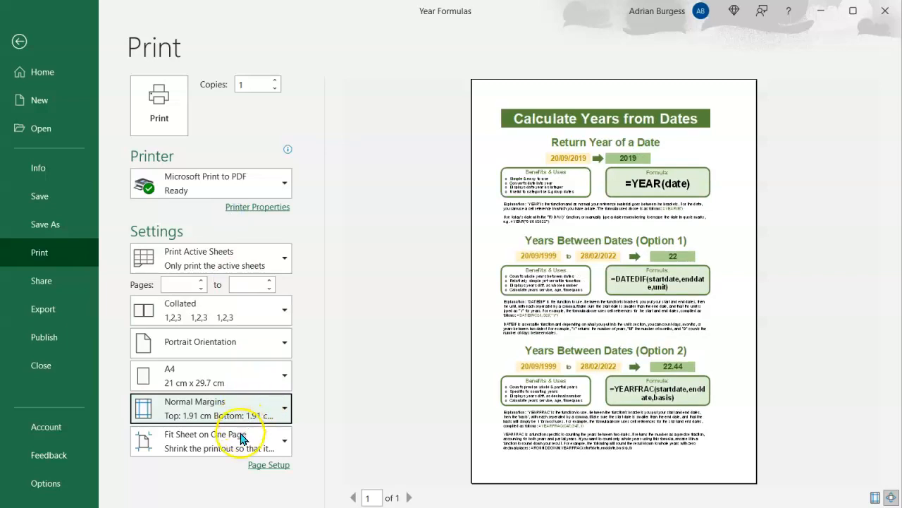
Set custom print margins of 1.4 cm for top and bottom and 1.3 cm for left and right.
{"action": "left_click", "coordinate": [256, 408]}
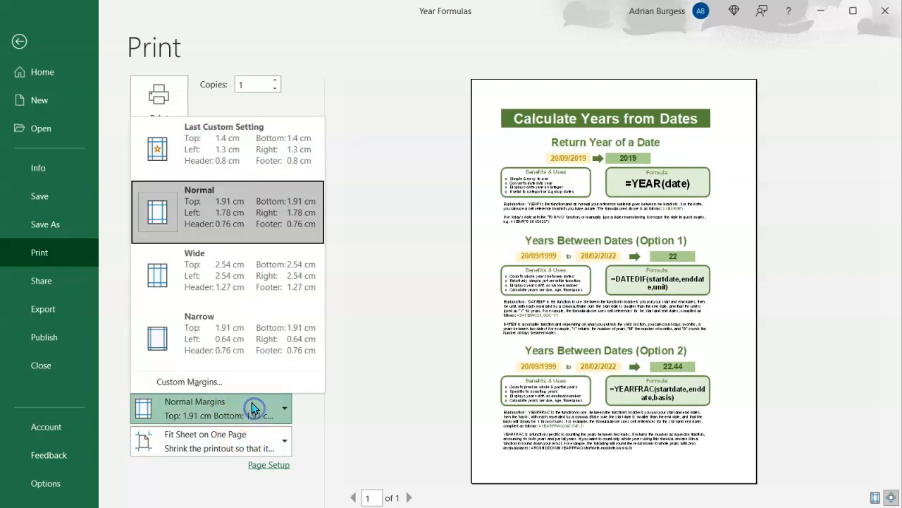
{"action": "left_click", "coordinate": [182, 381]}
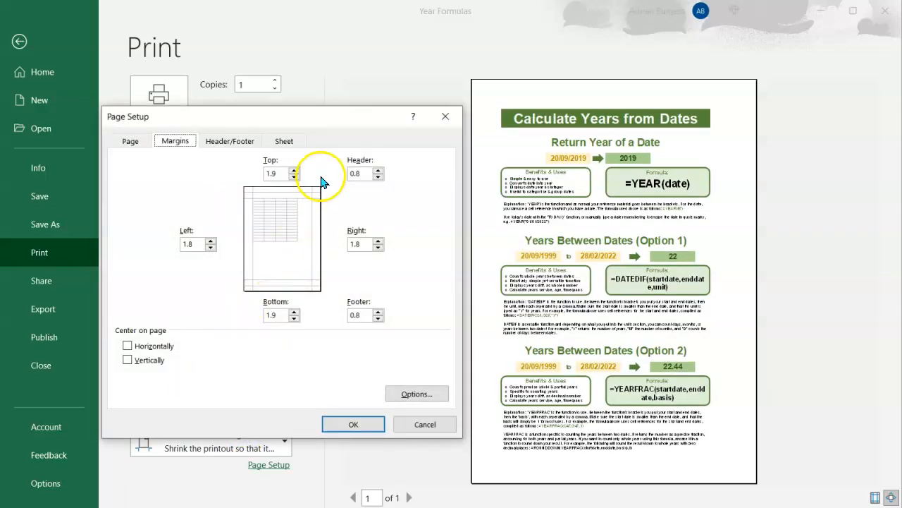
{"action": "left_click", "coordinate": [294, 178]}
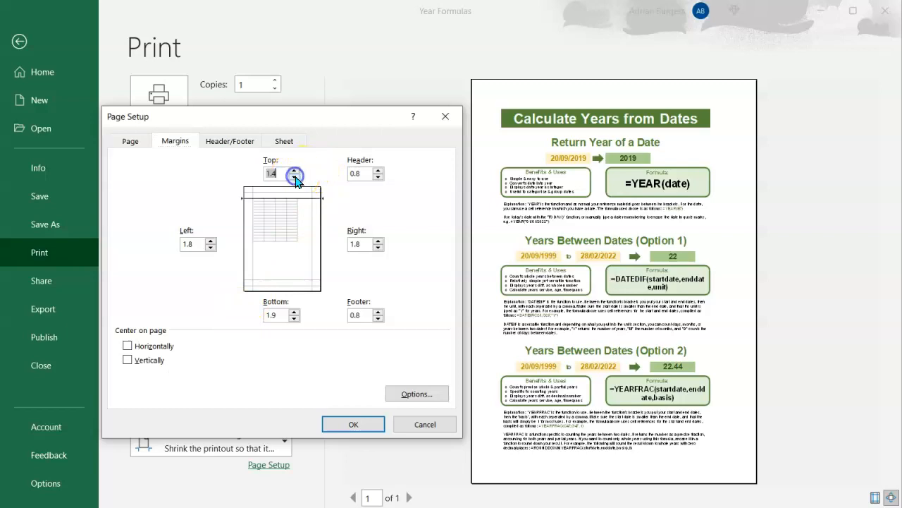
{"action": "left_click", "coordinate": [294, 319]}
{"action": "left_click", "coordinate": [210, 248]}
{"action": "left_click", "coordinate": [378, 247]}
{"action": "left_click", "coordinate": [355, 424]}
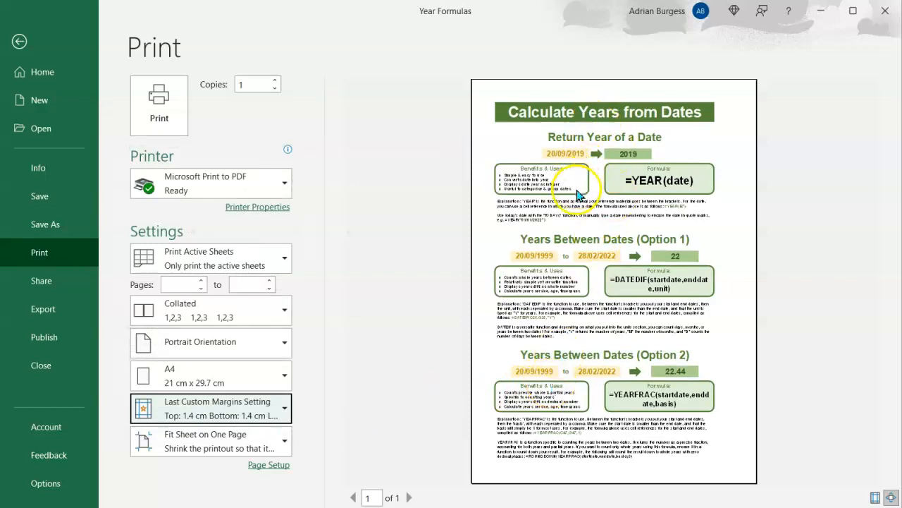
Try increasing the custom left print margin to 2.3 cm.
{"action": "left_click", "coordinate": [253, 426]}
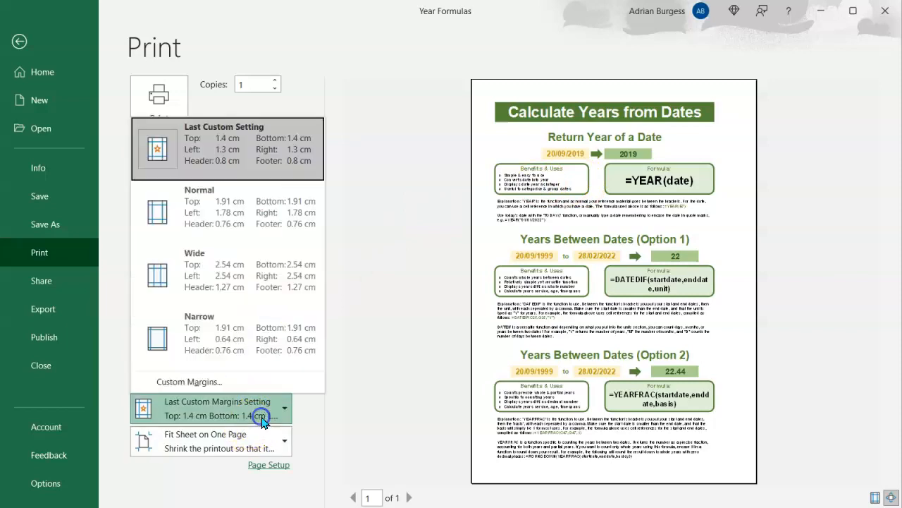
{"action": "left_click", "coordinate": [215, 380]}
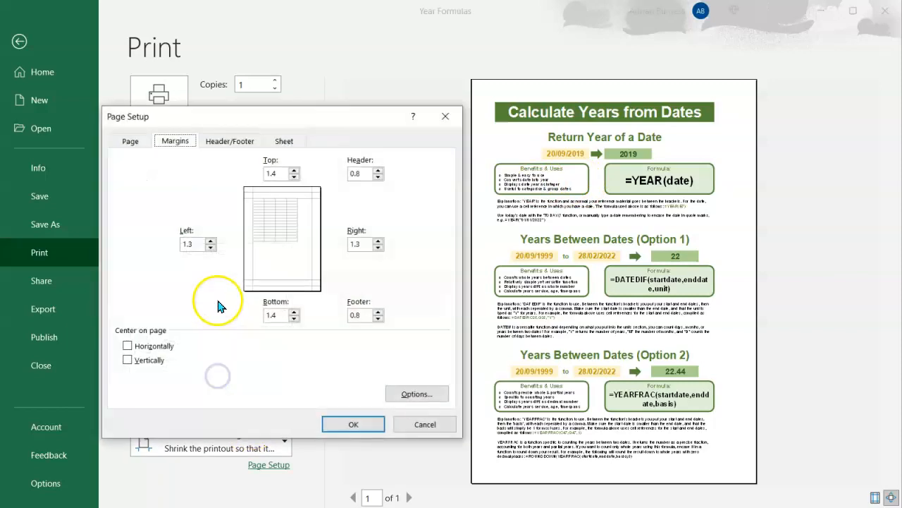
{"action": "left_click", "coordinate": [210, 241]}
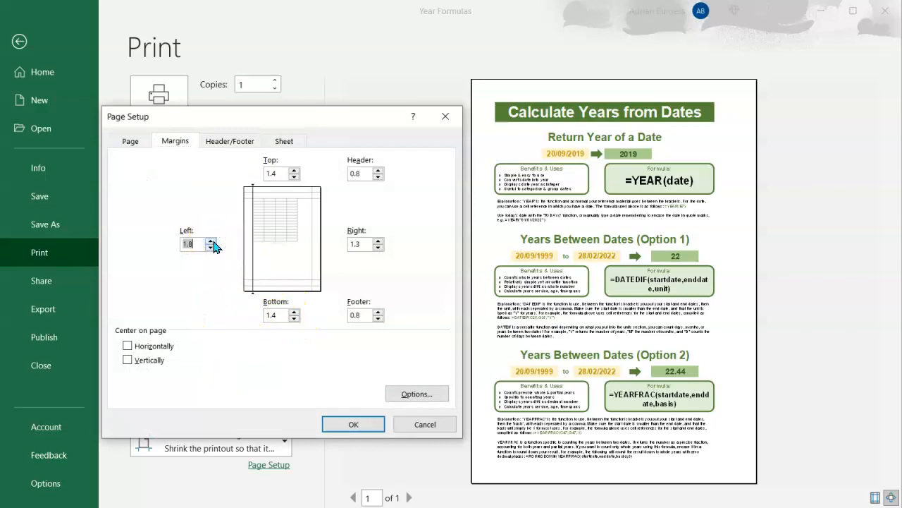
{"action": "left_click", "coordinate": [356, 425]}
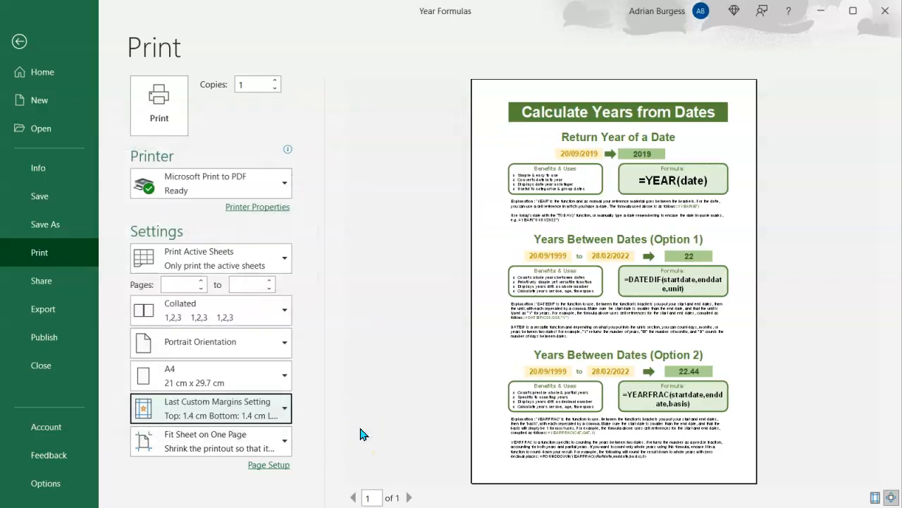
Reduce the custom left print margin by one increment to centre the content on the page, and return to the worksheet.
{"action": "left_click", "coordinate": [234, 405]}
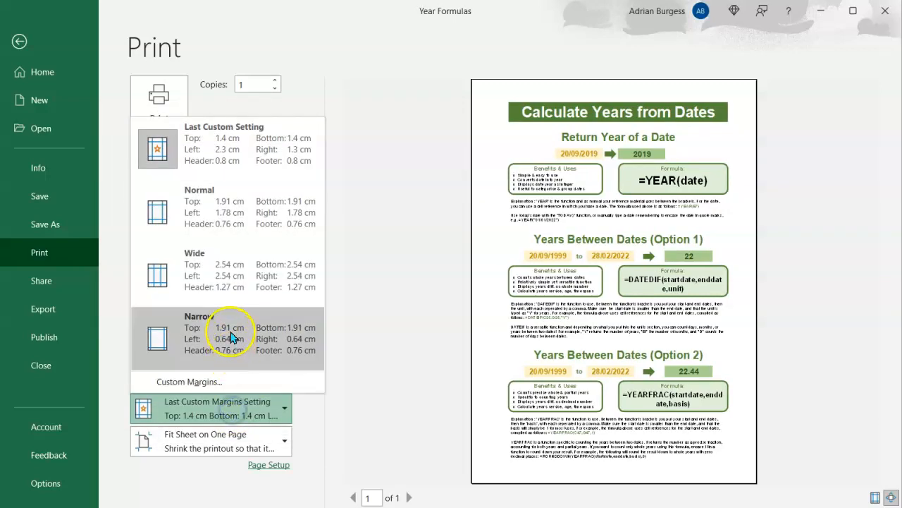
{"action": "left_click", "coordinate": [203, 381]}
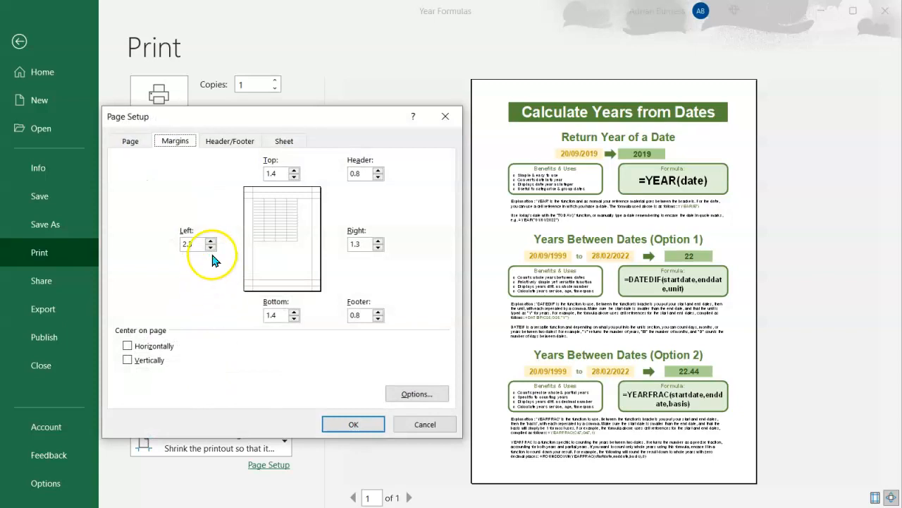
{"action": "left_click", "coordinate": [211, 247]}
{"action": "left_click", "coordinate": [363, 424]}
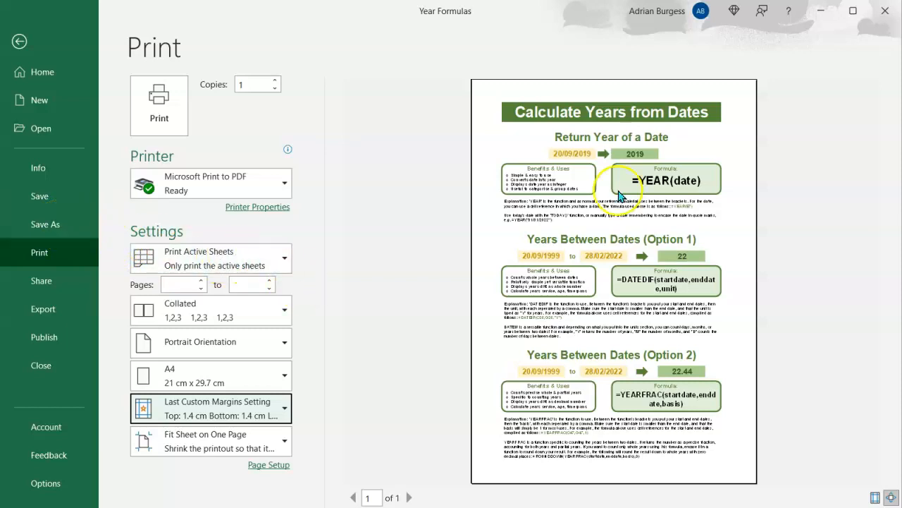
{"action": "left_click", "coordinate": [19, 42]}
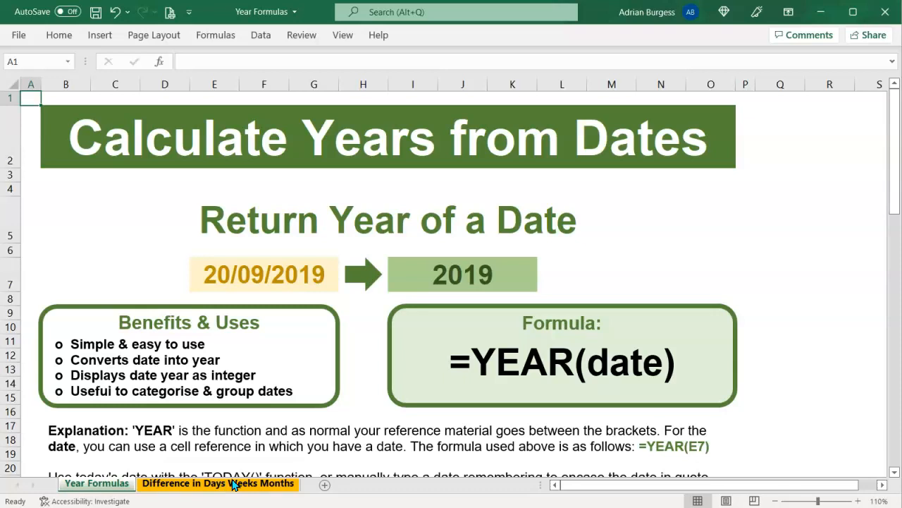
Group the Year Formulas and Difference in Days Weeks Months sheets.
{"action": "left_click", "coordinate": [233, 485]}
{"action": "left_click", "coordinate": [109, 484]}
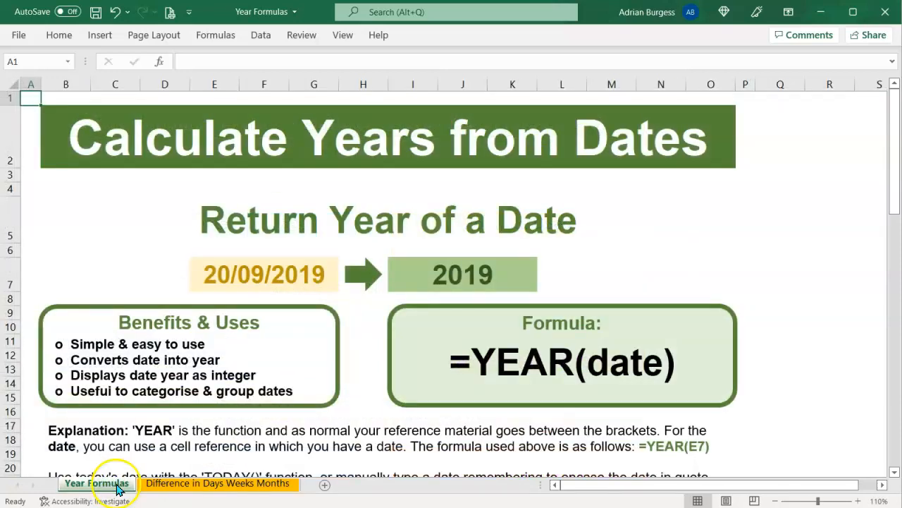
{"action": "left_click", "coordinate": [165, 482], "text": "ctrl"}
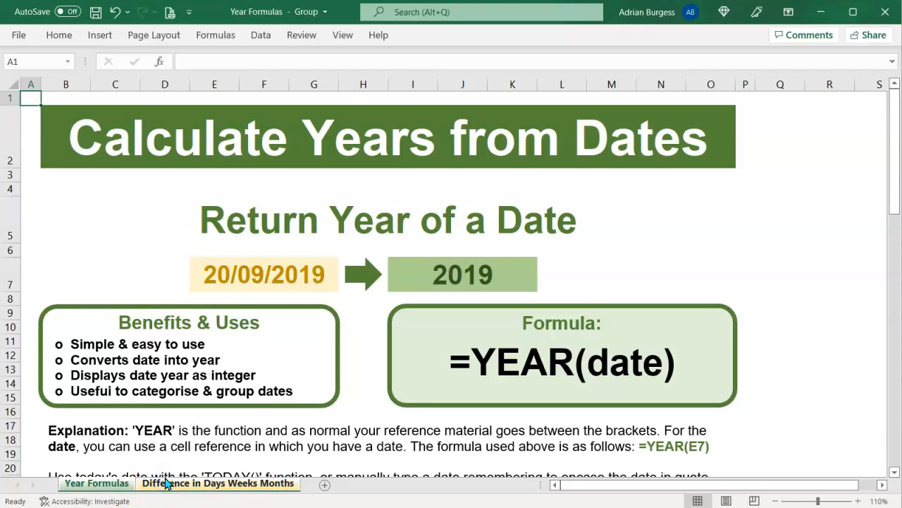
{"action": "right_click", "coordinate": [166, 483]}
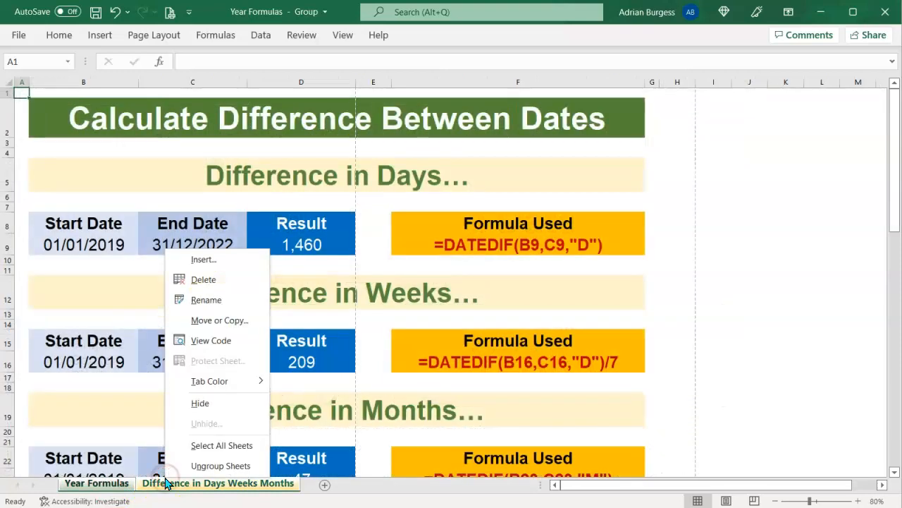
{"action": "left_click", "coordinate": [122, 483]}
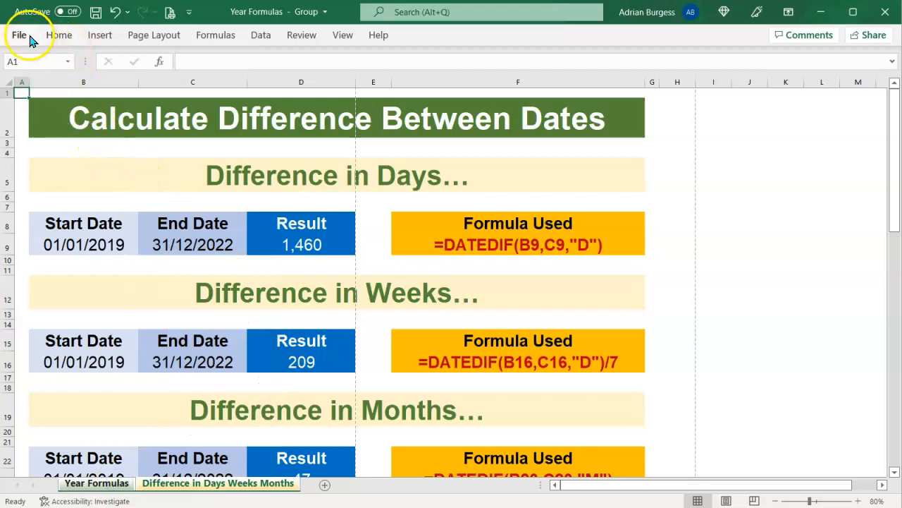
Review every page of the grouped sheets in the print preview and return to the worksheet.
{"action": "key", "text": "ctrl+p"}
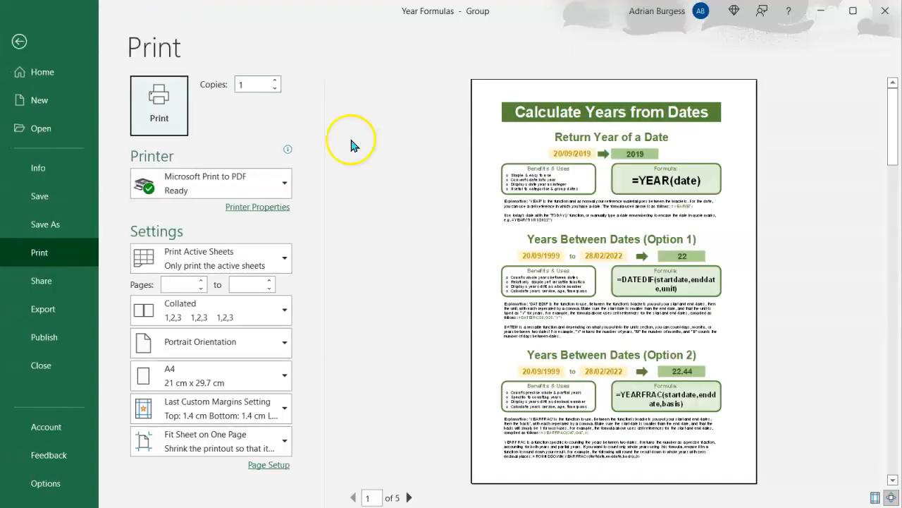
{"action": "scroll", "coordinate": [460, 243], "scroll_direction": "down", "scroll_amount": 1}
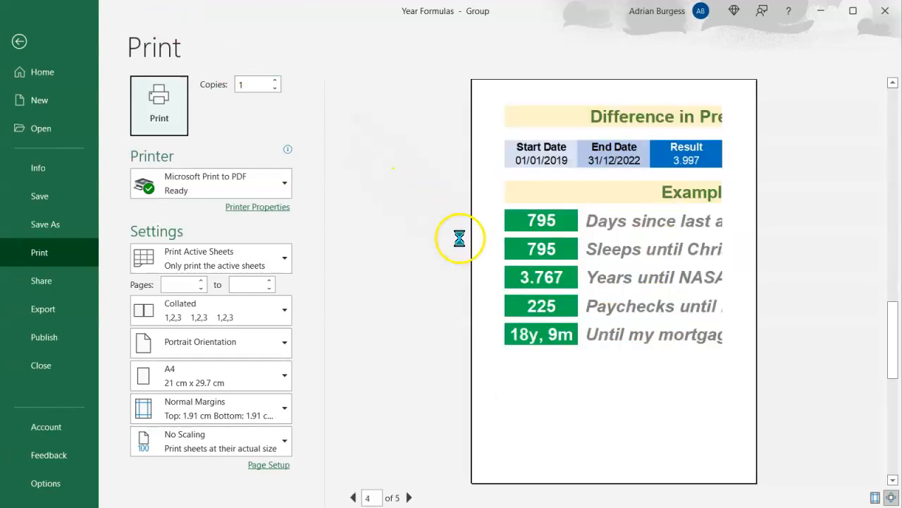
{"action": "scroll", "coordinate": [460, 243], "scroll_direction": "down", "scroll_amount": 1}
{"action": "scroll", "coordinate": [459, 243], "scroll_direction": "up", "scroll_amount": 4}
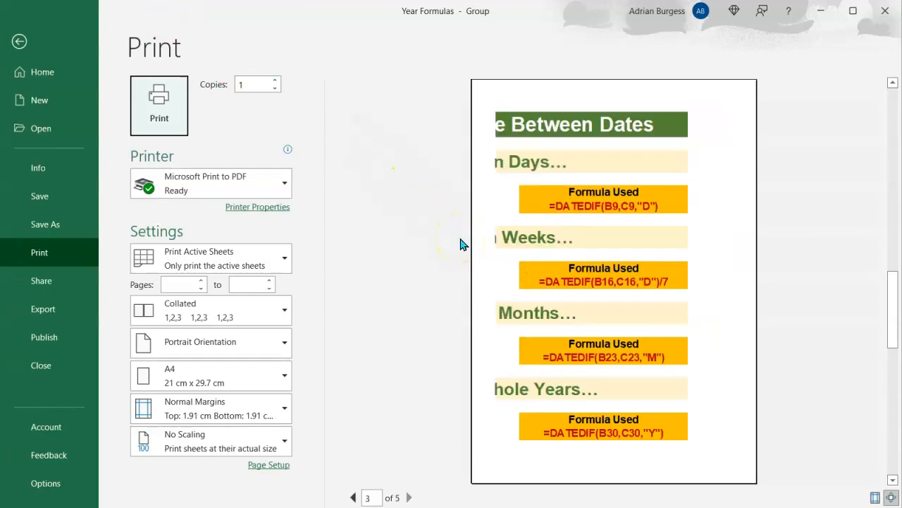
{"action": "scroll", "coordinate": [459, 244], "scroll_direction": "down", "scroll_amount": 1}
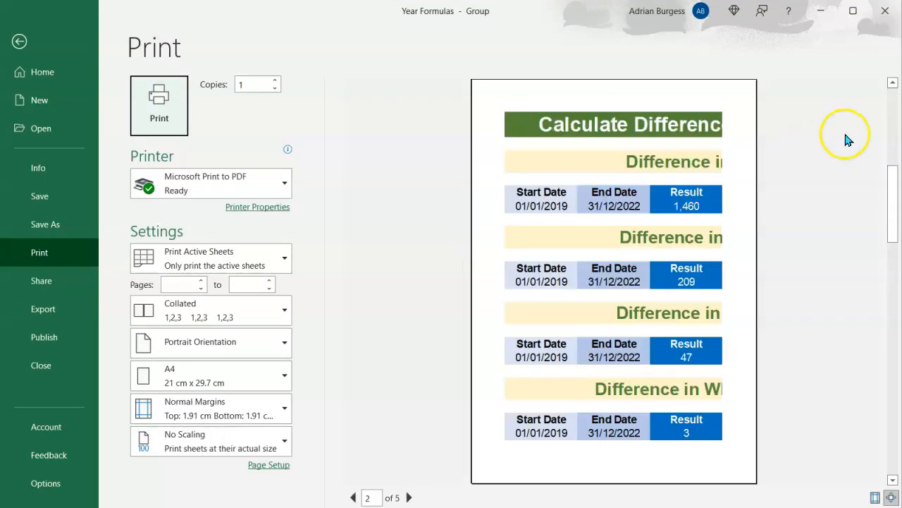
{"action": "left_click", "coordinate": [894, 123]}
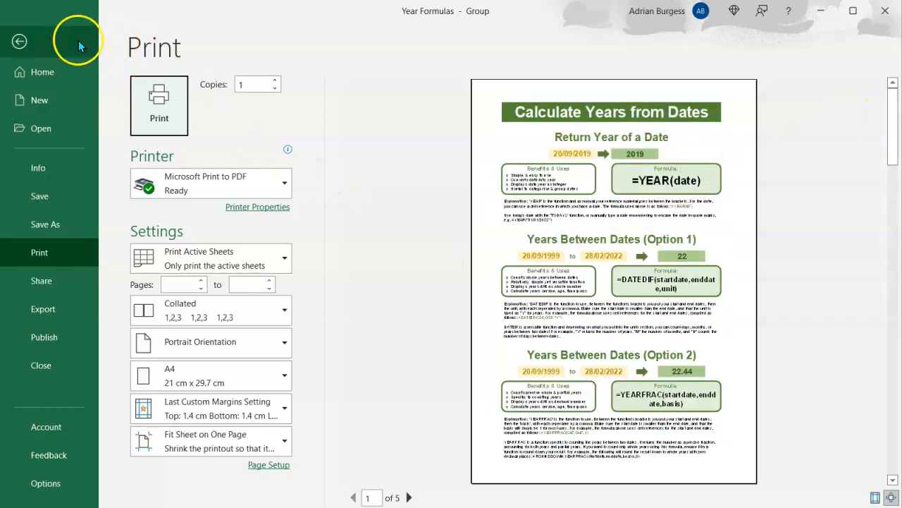
{"action": "left_click", "coordinate": [19, 41]}
Select all sheets in the workbook.
{"action": "left_click", "coordinate": [182, 492]}
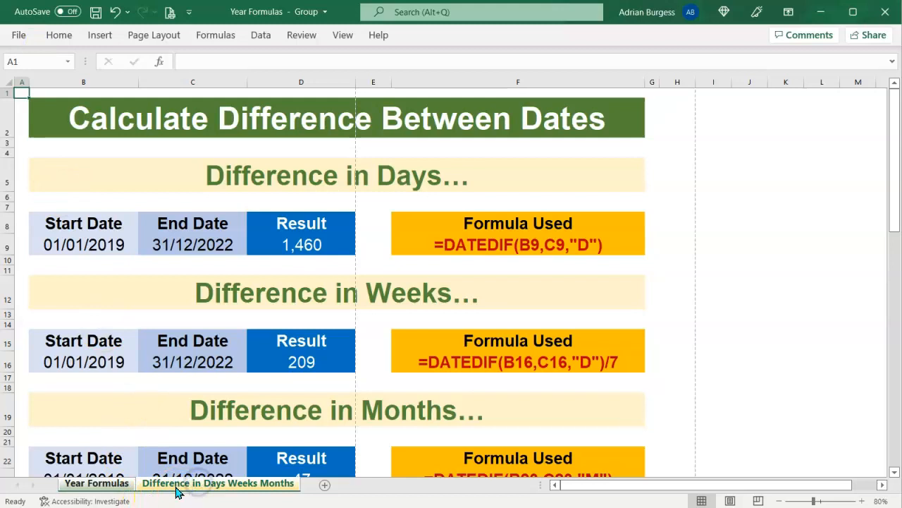
{"action": "right_click", "coordinate": [212, 483]}
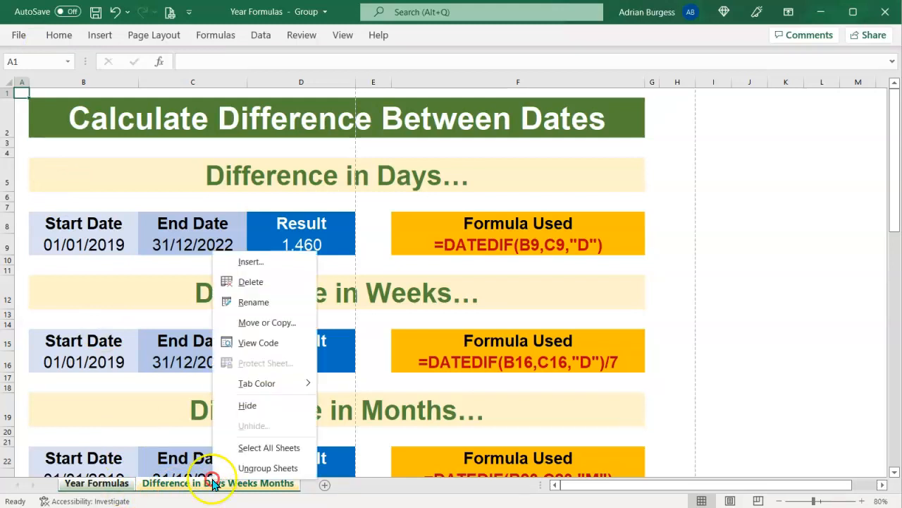
{"action": "left_click", "coordinate": [280, 451]}
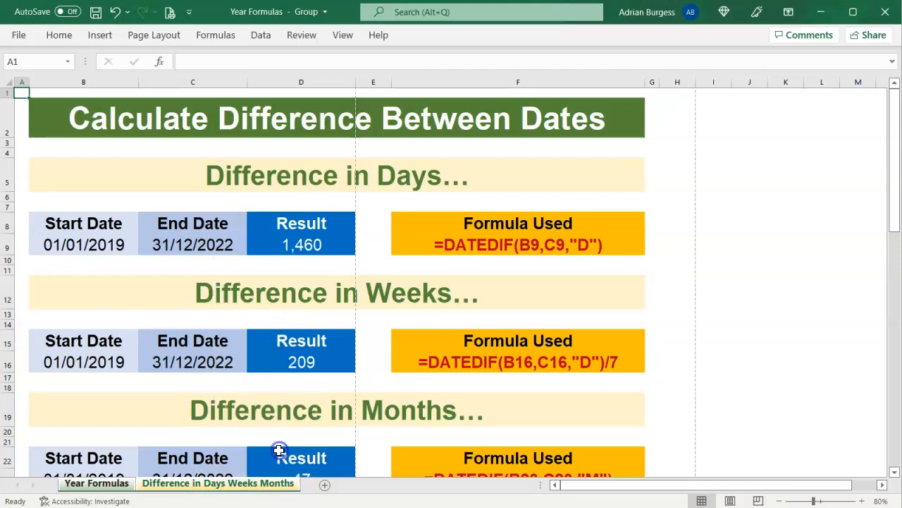
Add a new blank worksheet and return to the Difference in Days Weeks Months sheet.
{"action": "left_click", "coordinate": [333, 486]}
{"action": "left_click", "coordinate": [271, 485]}
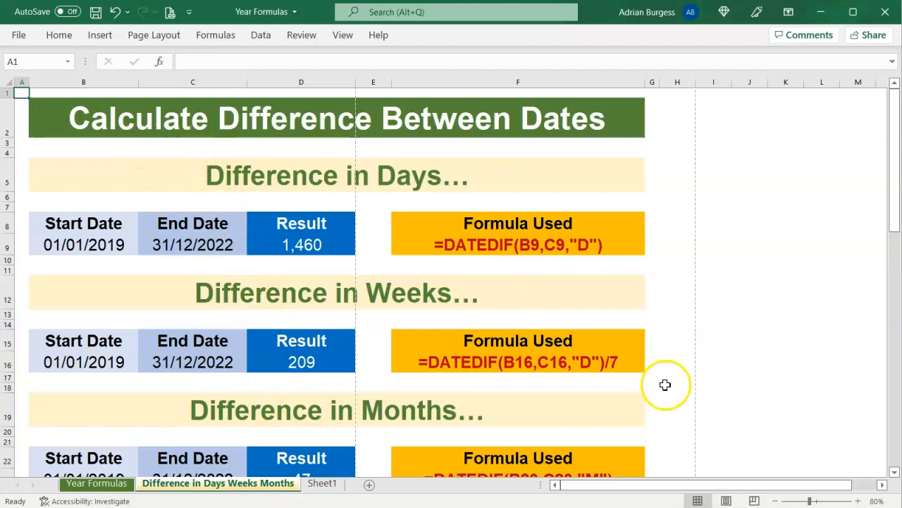
Examine the Difference in Days Weeks Months sheet's page breaks in Page Break Preview and return to Normal view.
{"action": "left_click", "coordinate": [755, 500]}
{"action": "left_click", "coordinate": [706, 498]}
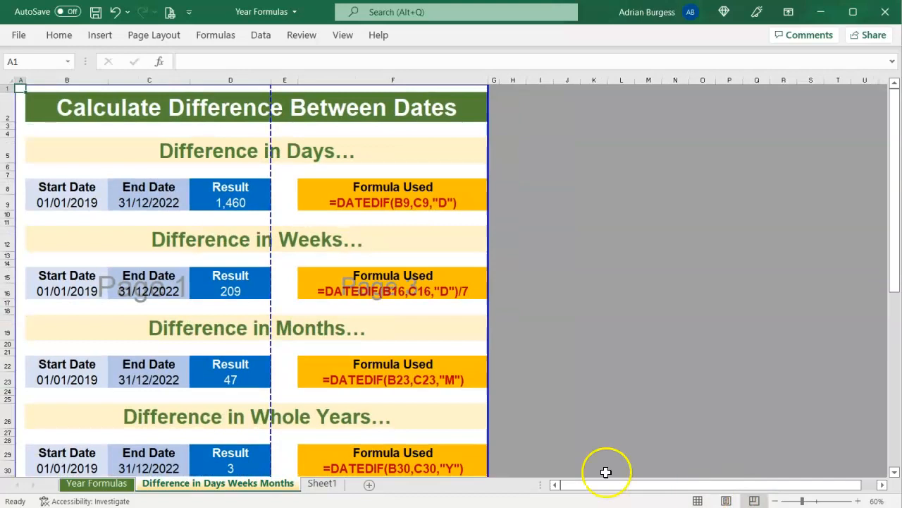
{"action": "left_click", "coordinate": [697, 500]}
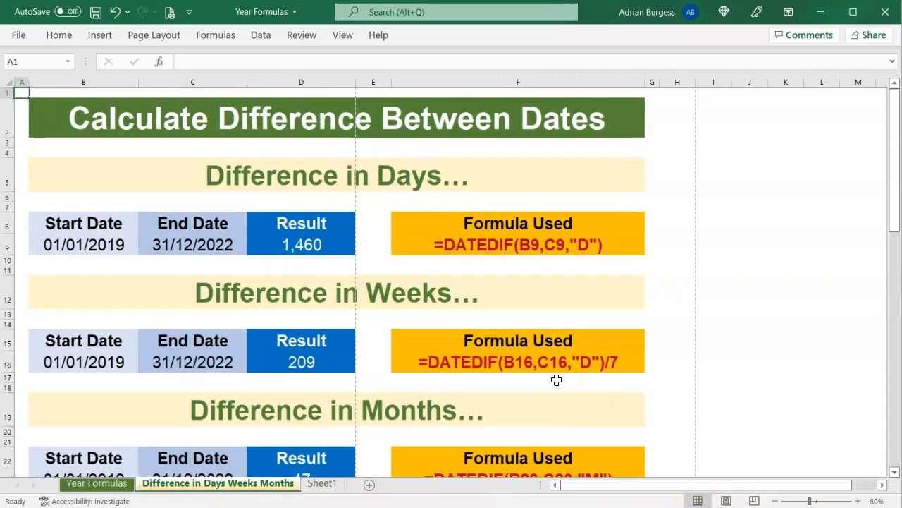
Set the print scaling of the Difference in Days Weeks Months sheet to Fit Sheet on One Page and check the worksheet.
{"action": "left_click", "coordinate": [169, 14]}
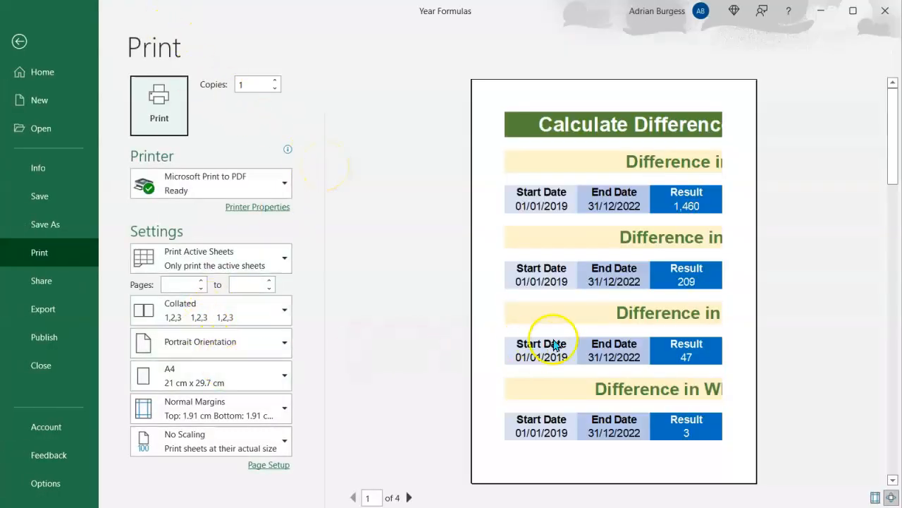
{"action": "scroll", "coordinate": [554, 344], "scroll_direction": "down", "scroll_amount": 1}
{"action": "scroll", "coordinate": [554, 344], "scroll_direction": "up", "scroll_amount": 1}
{"action": "left_click", "coordinate": [251, 439]}
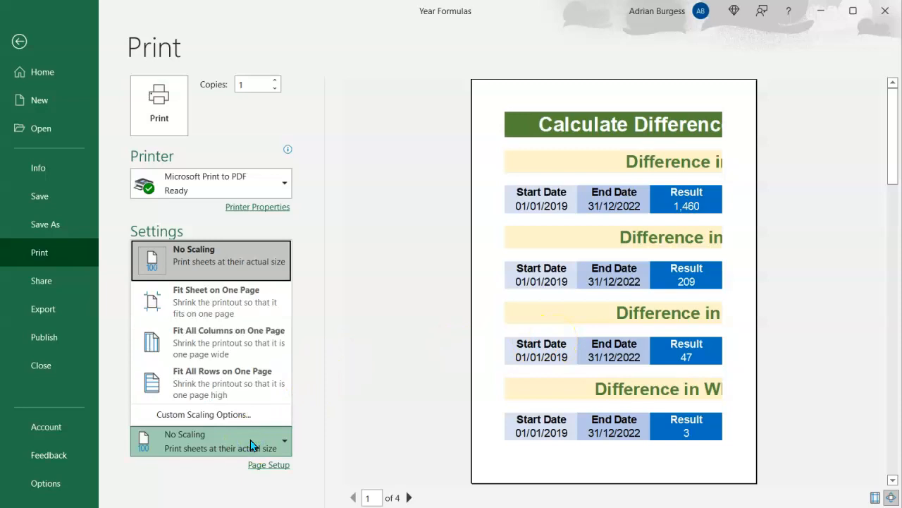
{"action": "left_click", "coordinate": [260, 310]}
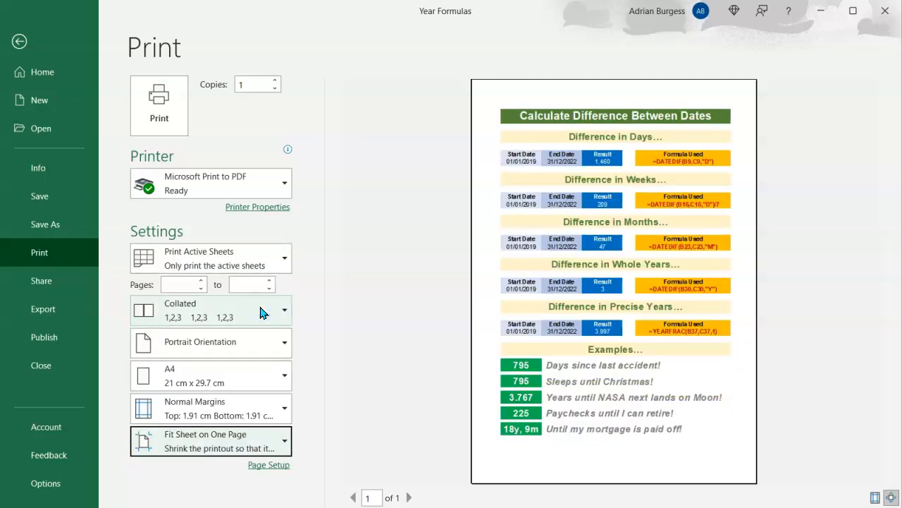
{"action": "left_click", "coordinate": [446, 368]}
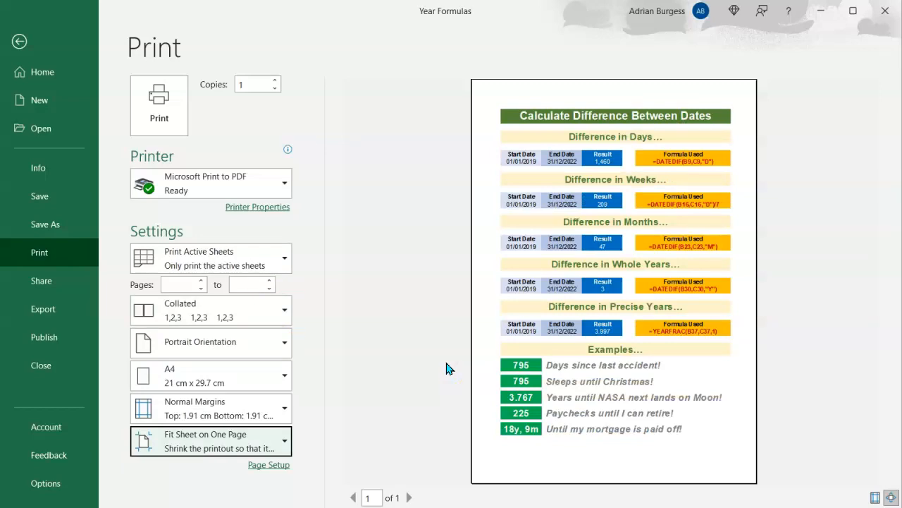
{"action": "left_click", "coordinate": [20, 41]}
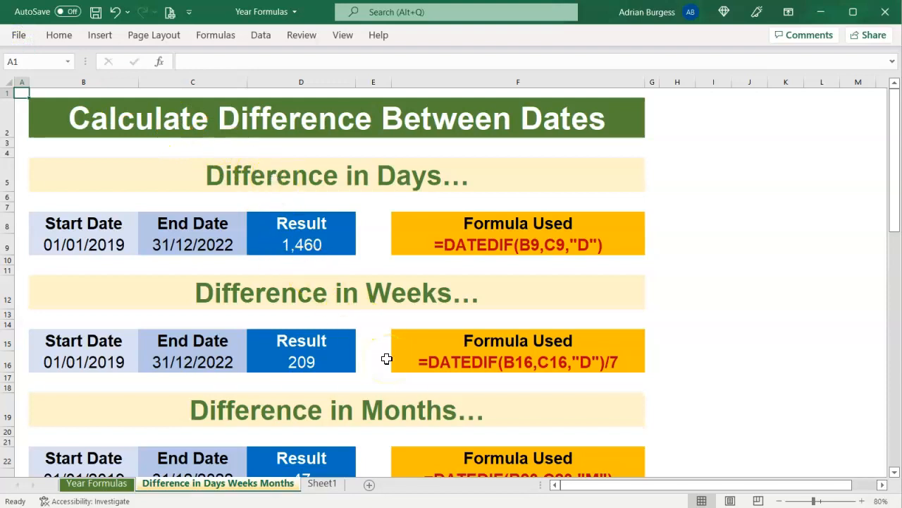
{"action": "scroll", "coordinate": [386, 359], "scroll_direction": "down", "scroll_amount": 12}
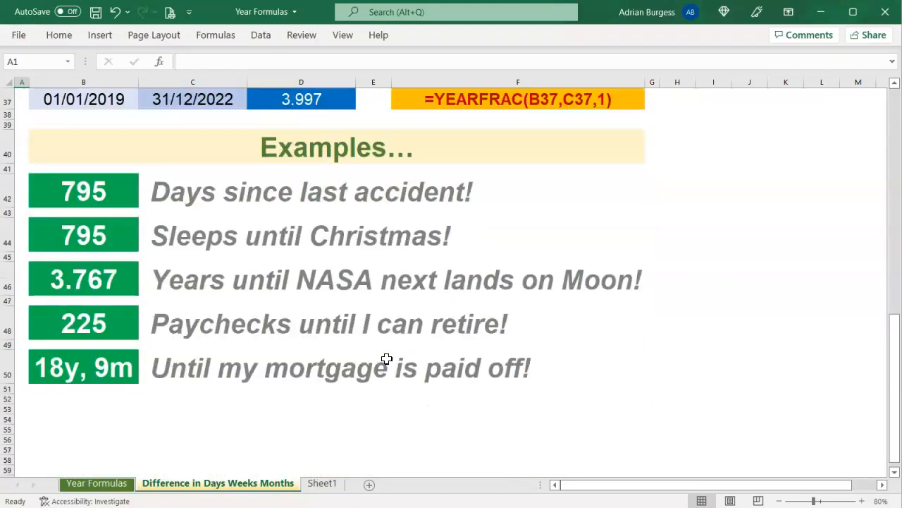
{"action": "scroll", "coordinate": [387, 359], "scroll_direction": "up", "scroll_amount": 7}
{"action": "scroll", "coordinate": [387, 359], "scroll_direction": "up", "scroll_amount": 4}
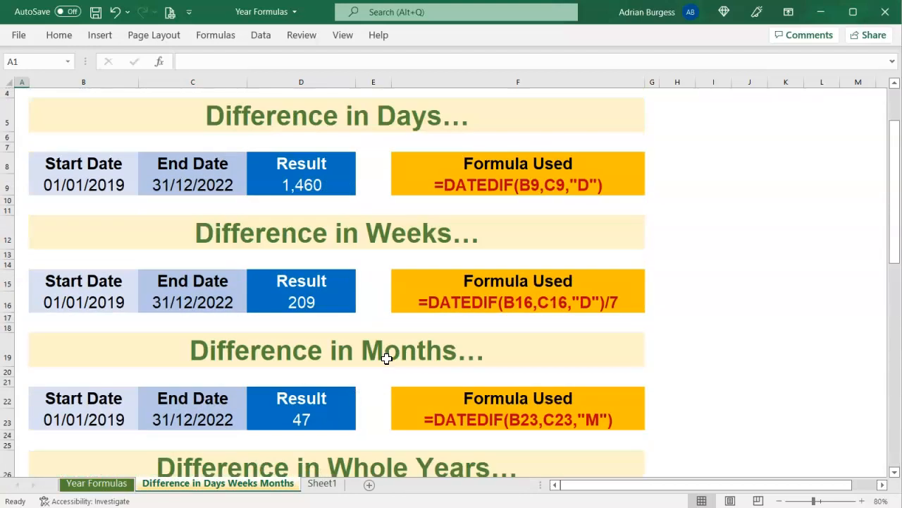
{"action": "scroll", "coordinate": [386, 359], "scroll_direction": "up", "scroll_amount": 1}
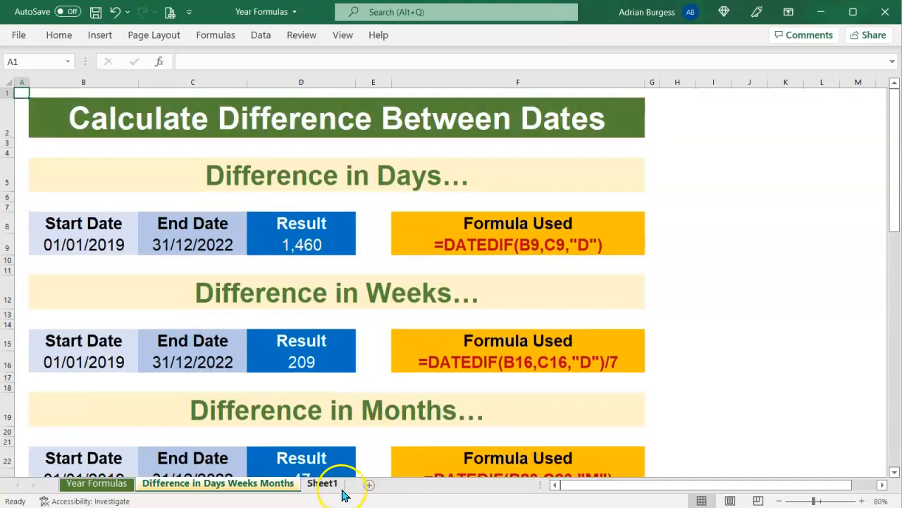
Enter the sample text "sfds" in cell A1 and "dsffsdf" in cell B3 of Sheet1.
{"action": "left_click", "coordinate": [335, 485]}
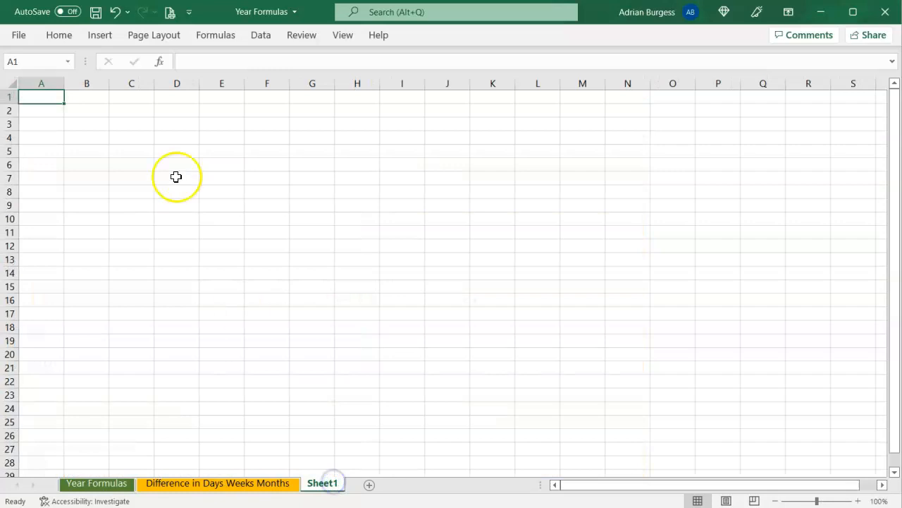
{"action": "type", "text": "sfds"}
{"action": "left_click", "coordinate": [104, 128]}
{"action": "type", "text": "dsffsdf"}
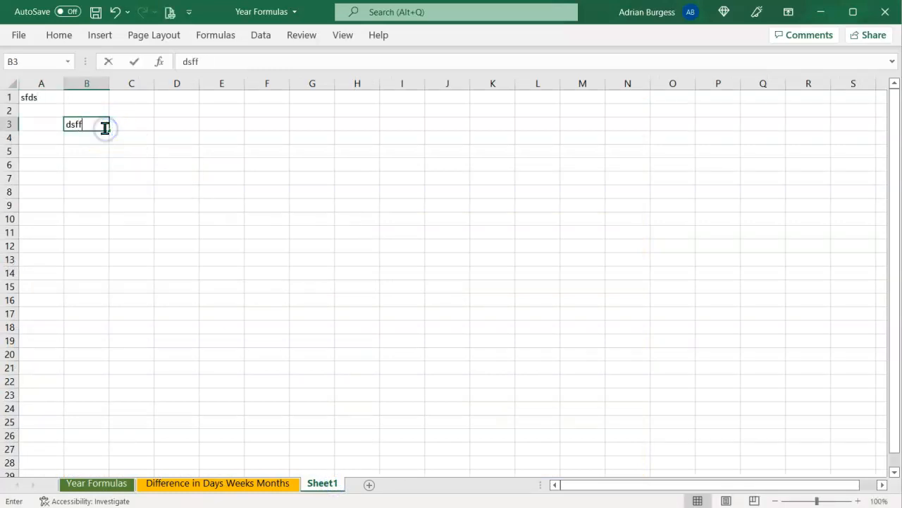
{"action": "left_click", "coordinate": [96, 162]}
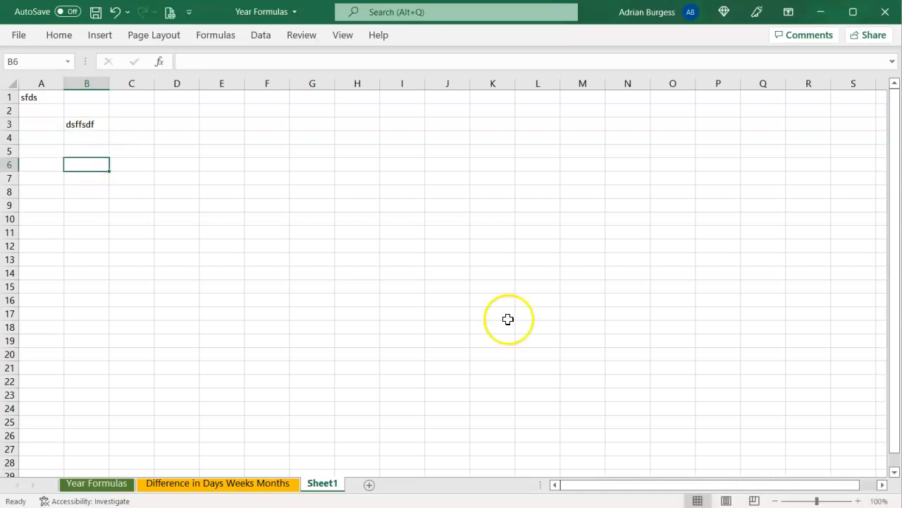
Extend Sheet1's print area to column K and row 22 in Page Break Preview, and return to Normal view.
{"action": "left_click", "coordinate": [755, 500]}
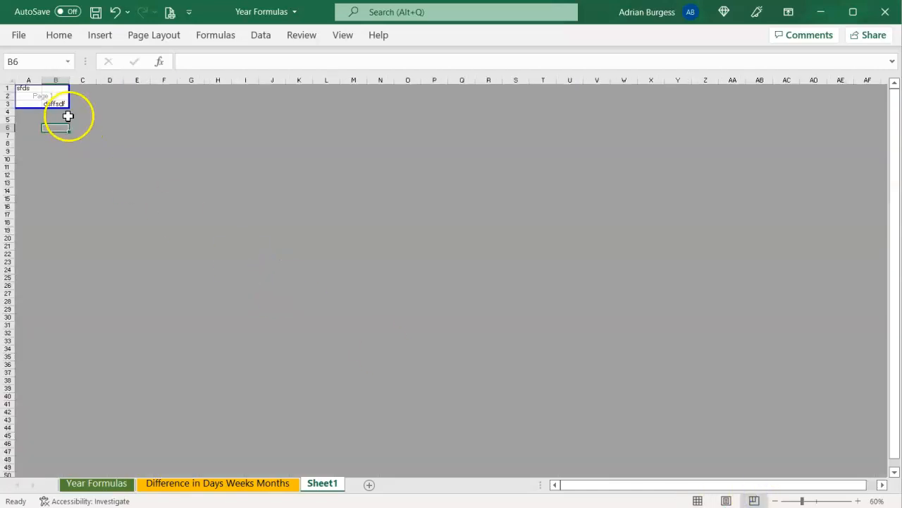
{"action": "left_click_drag", "start_coordinate": [68, 108], "coordinate": [324, 262]}
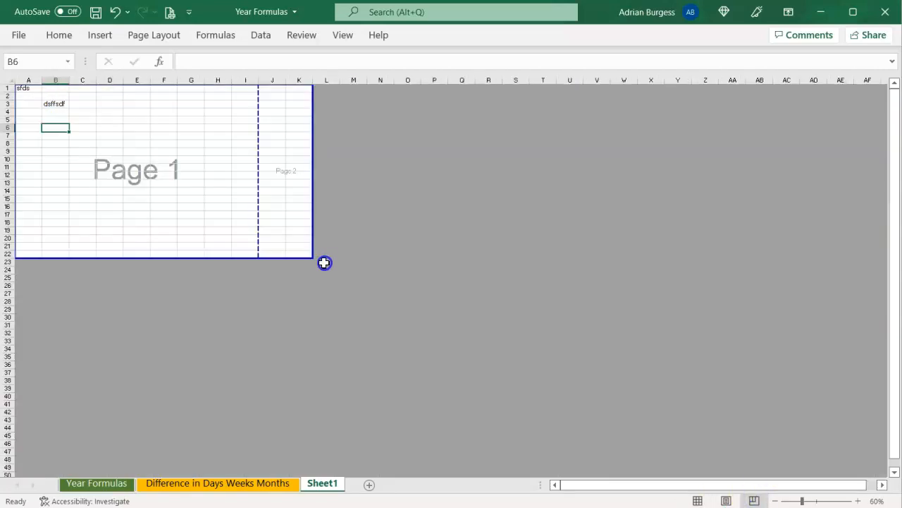
{"action": "left_click", "coordinate": [698, 500]}
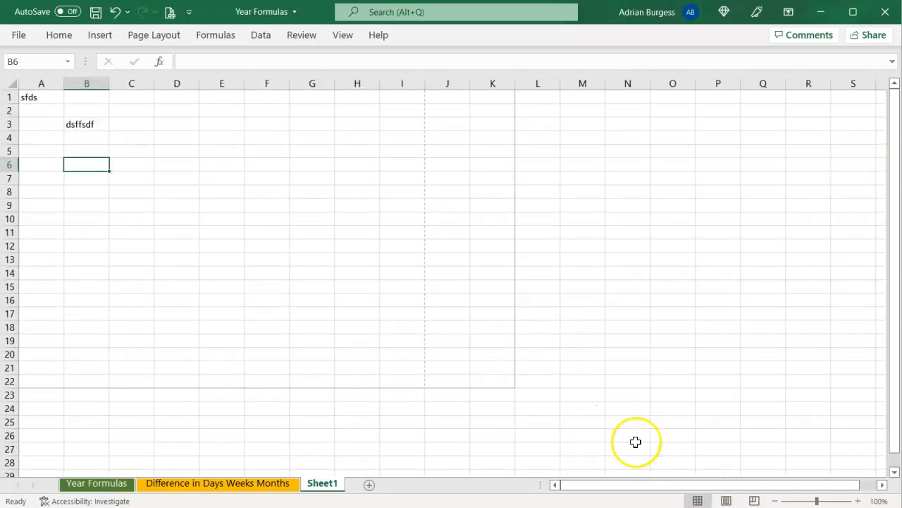
Hide the gridlines and the row and column headings on Sheet1.
{"action": "left_click", "coordinate": [341, 38]}
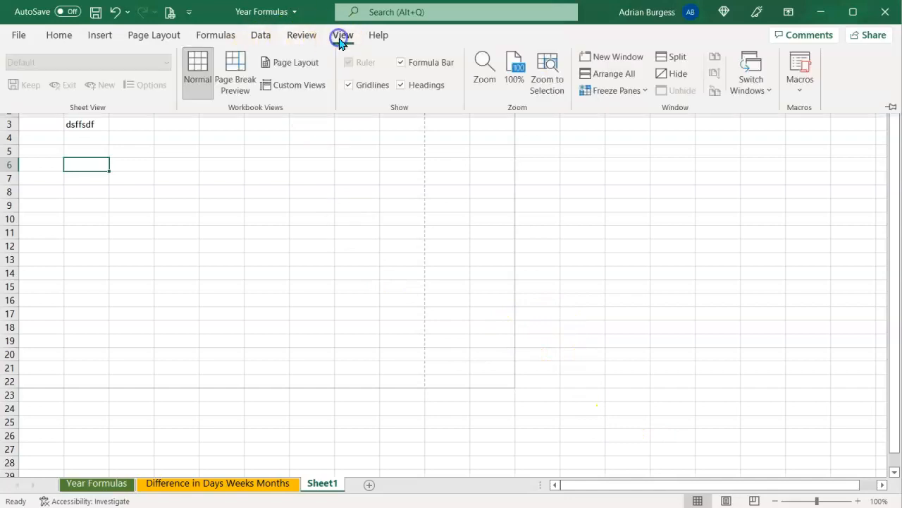
{"action": "left_click", "coordinate": [350, 85]}
{"action": "left_click", "coordinate": [350, 86]}
{"action": "left_click", "coordinate": [403, 86]}
{"action": "left_click", "coordinate": [356, 90]}
{"action": "left_click", "coordinate": [391, 145]}
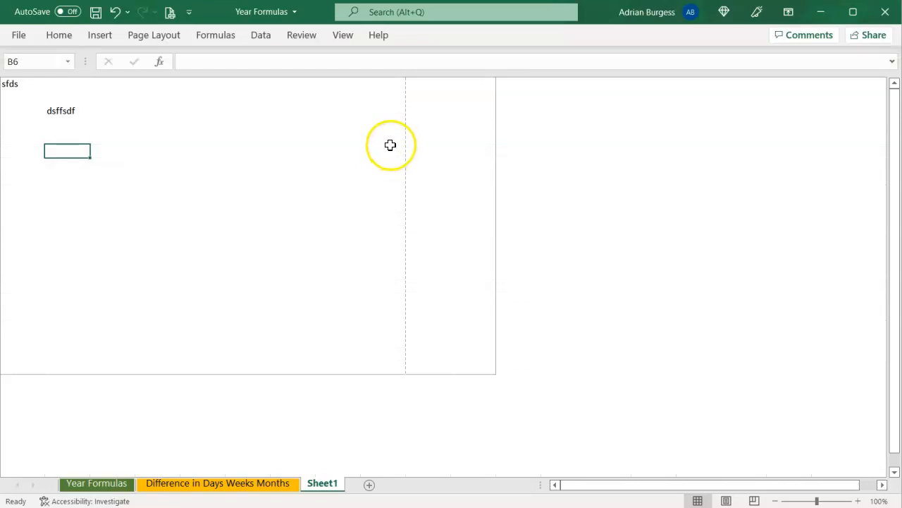
Show the row and column headings on Sheet1 again, leaving the gridlines hidden.
{"action": "left_click", "coordinate": [346, 41]}
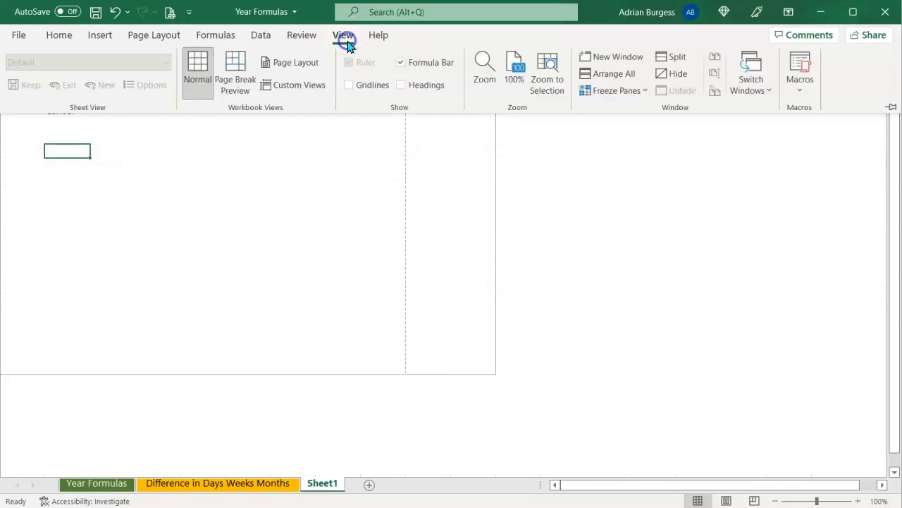
{"action": "left_click", "coordinate": [403, 85]}
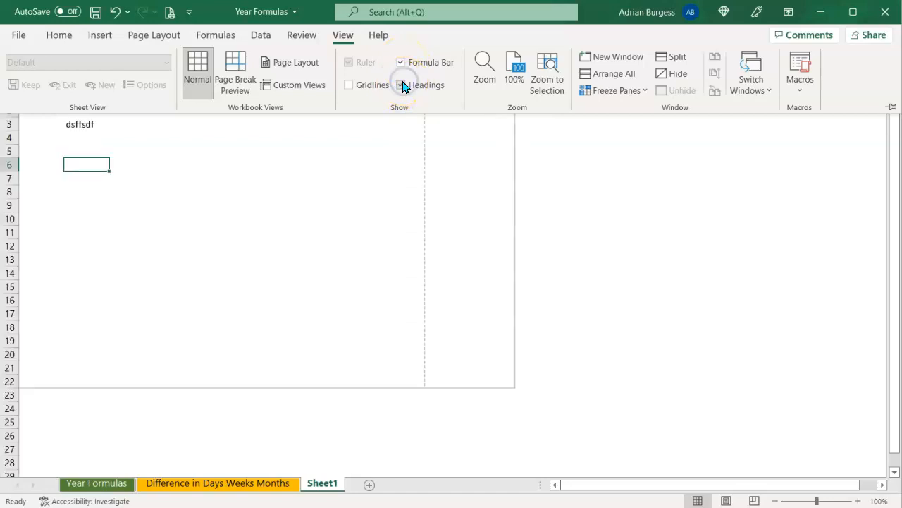
{"action": "left_click", "coordinate": [411, 177]}
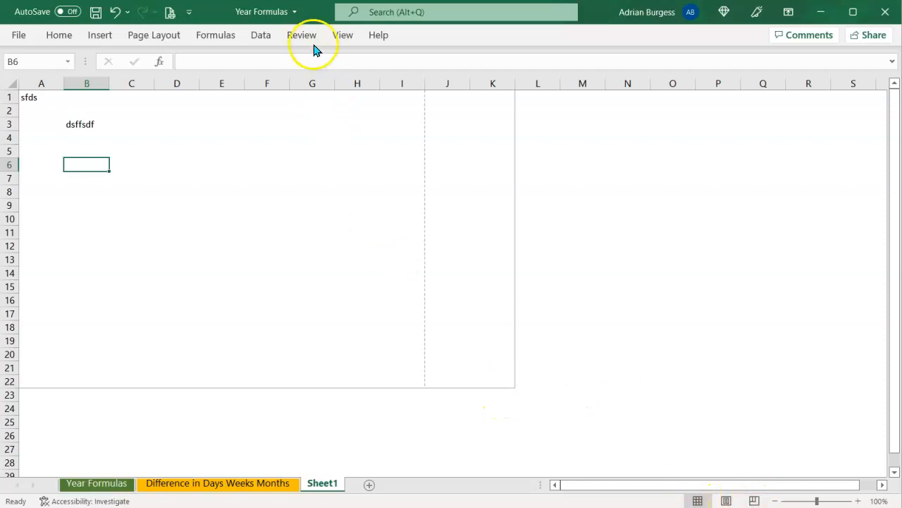
{"action": "left_click", "coordinate": [339, 35]}
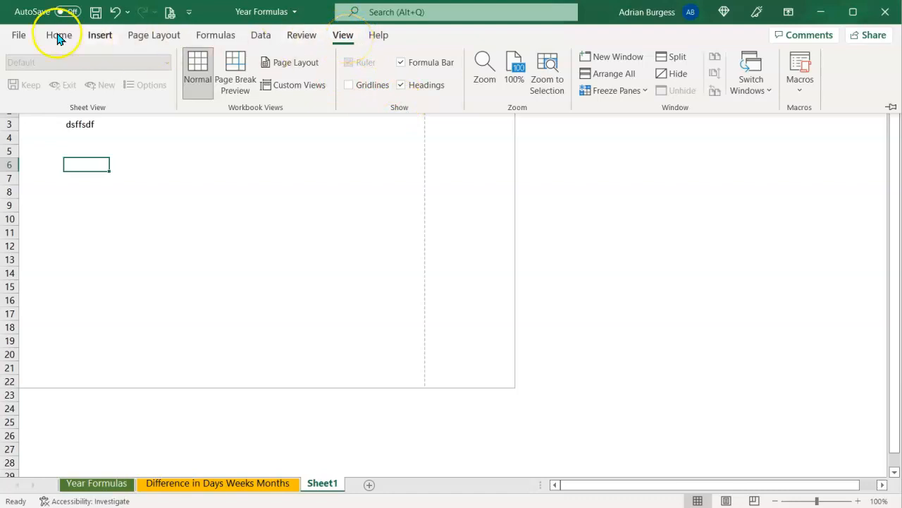
Turn off the display of page breaks for Sheet1 in the advanced program options.
{"action": "left_click", "coordinate": [19, 34]}
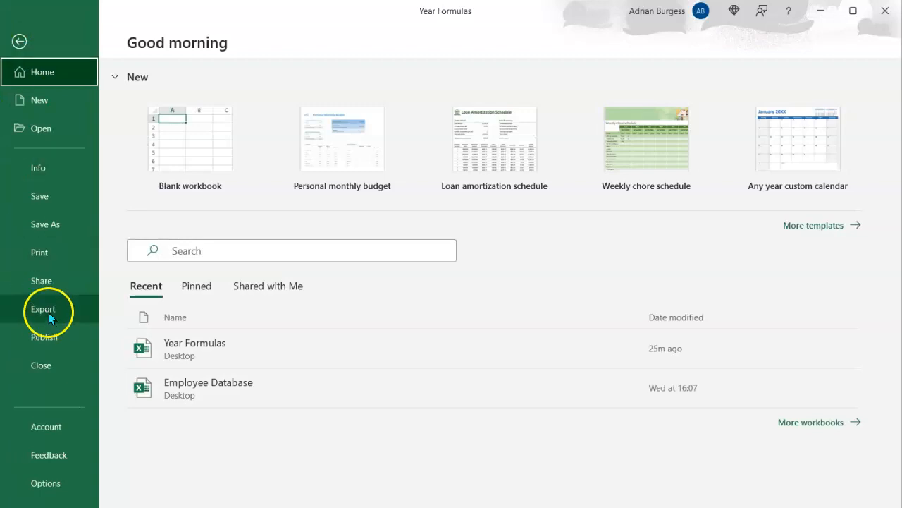
{"action": "left_click", "coordinate": [45, 482]}
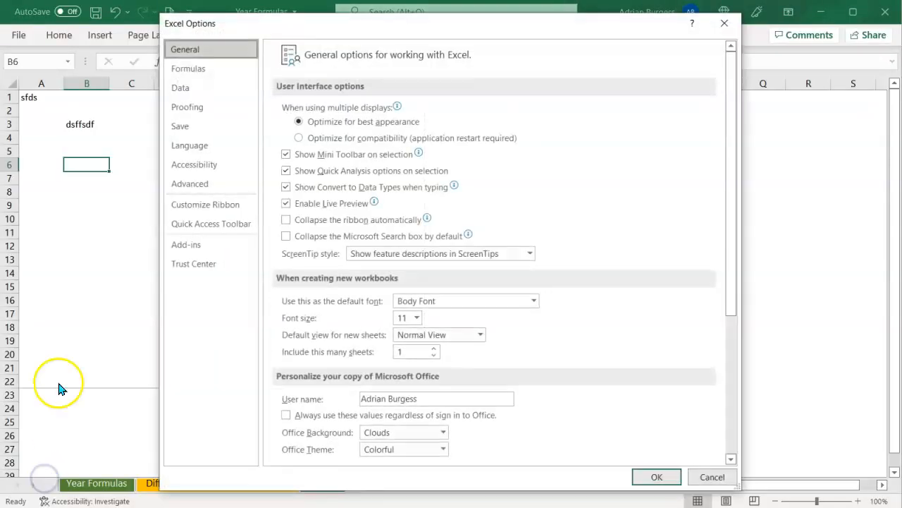
{"action": "left_click", "coordinate": [208, 185]}
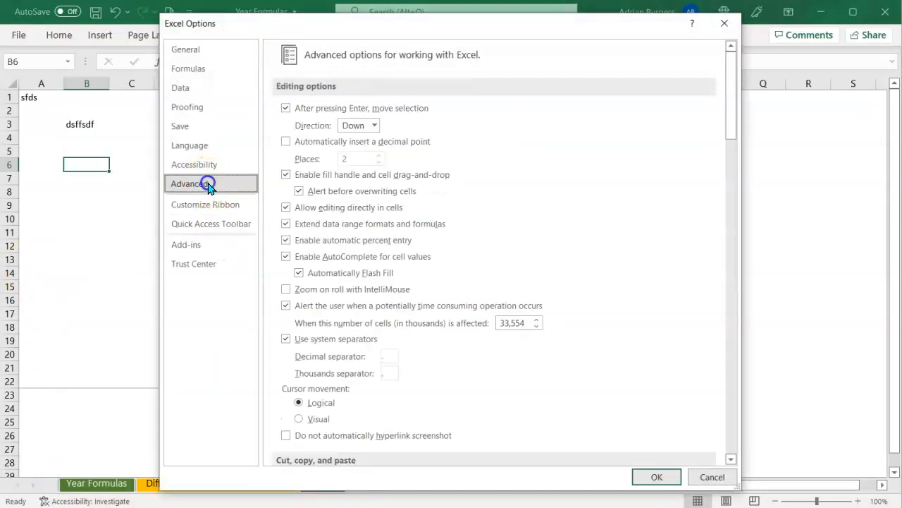
{"action": "scroll", "coordinate": [381, 215], "scroll_direction": "down", "scroll_amount": 10}
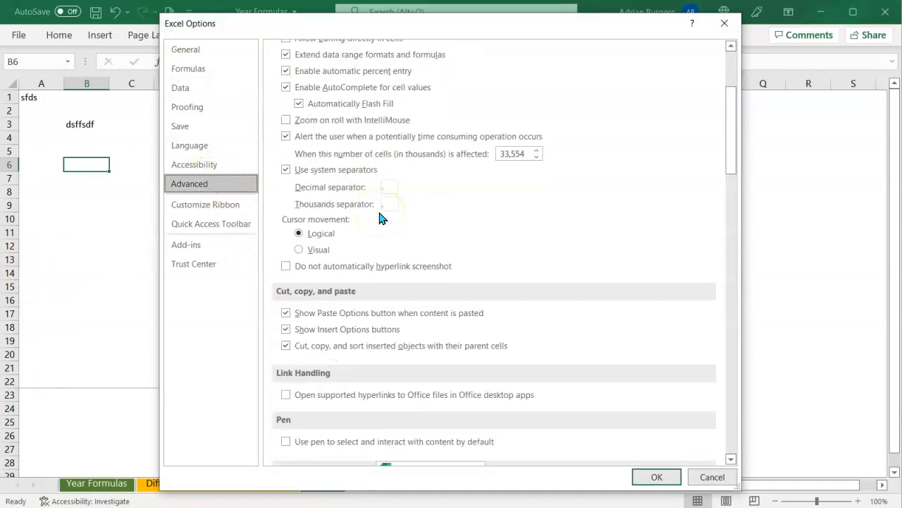
{"action": "scroll", "coordinate": [381, 217], "scroll_direction": "down", "scroll_amount": 10}
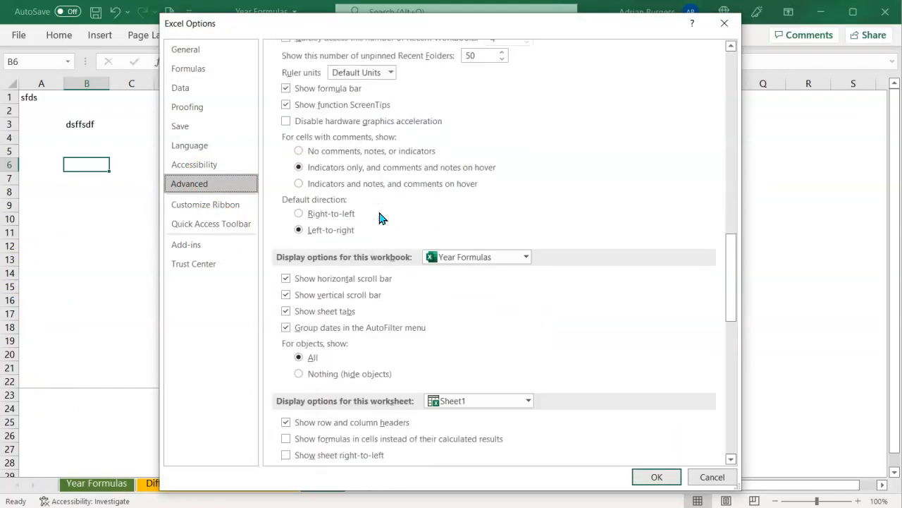
{"action": "scroll", "coordinate": [380, 217], "scroll_direction": "down", "scroll_amount": 3}
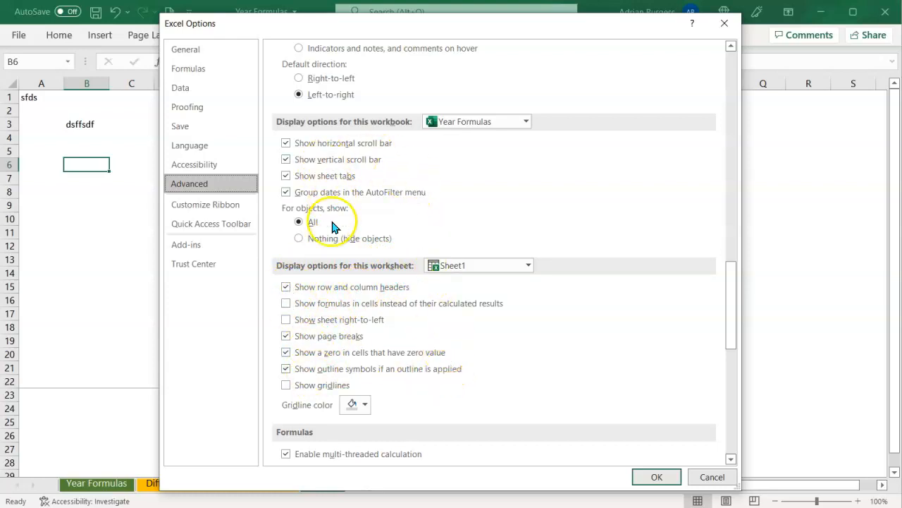
{"action": "left_click", "coordinate": [290, 337]}
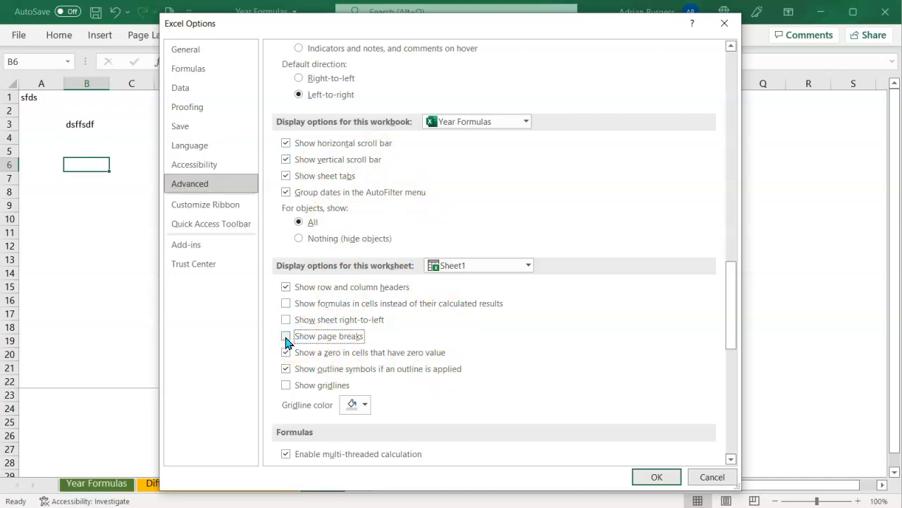
{"action": "left_click", "coordinate": [655, 478]}
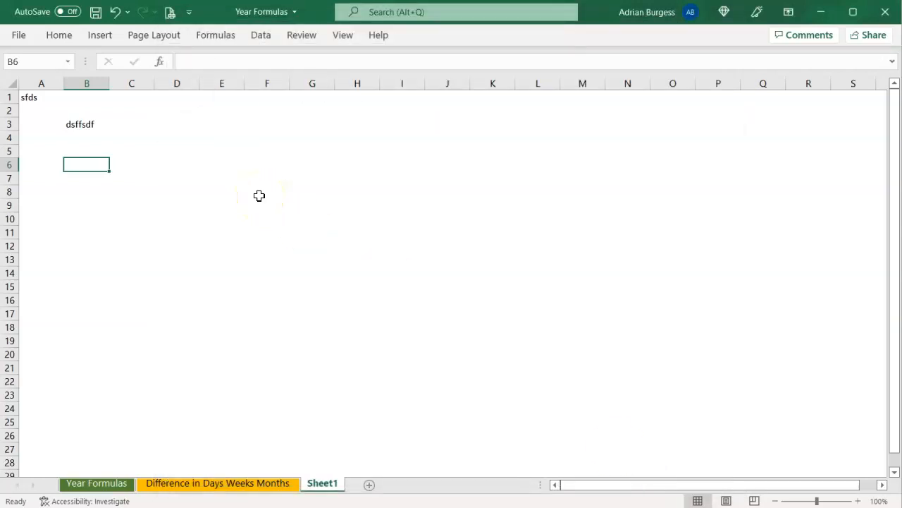
Show the gridlines on the Difference in Days Weeks Months sheet.
{"action": "left_click", "coordinate": [262, 487]}
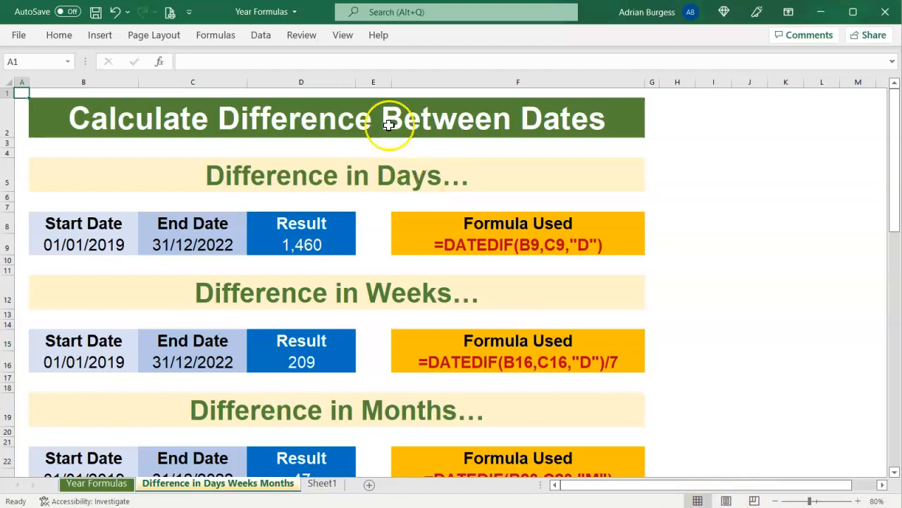
{"action": "left_click", "coordinate": [343, 34]}
{"action": "left_click", "coordinate": [357, 85]}
{"action": "left_click", "coordinate": [373, 214]}
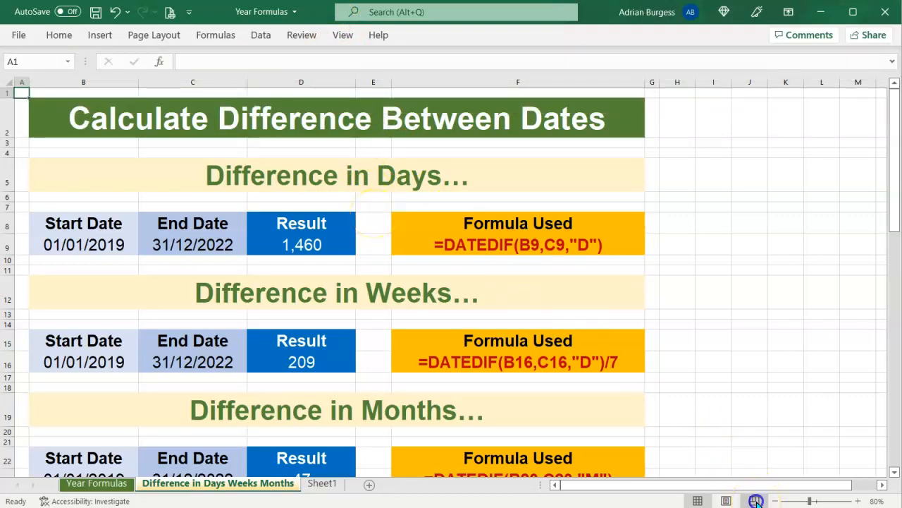
Extend the print area of the Difference in Days Weeks Months sheet to include column G in Page Break Preview.
{"action": "left_click", "coordinate": [756, 501]}
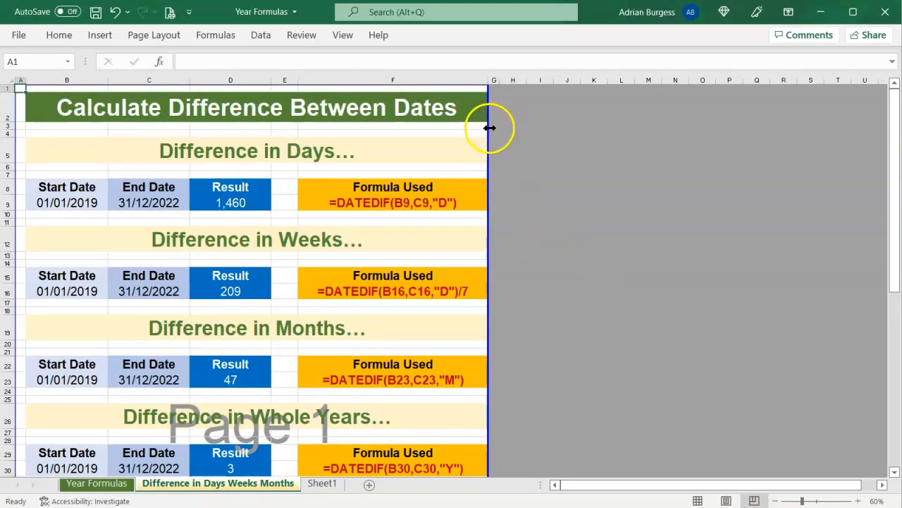
{"action": "scroll", "coordinate": [522, 191], "scroll_direction": "down", "scroll_amount": 2}
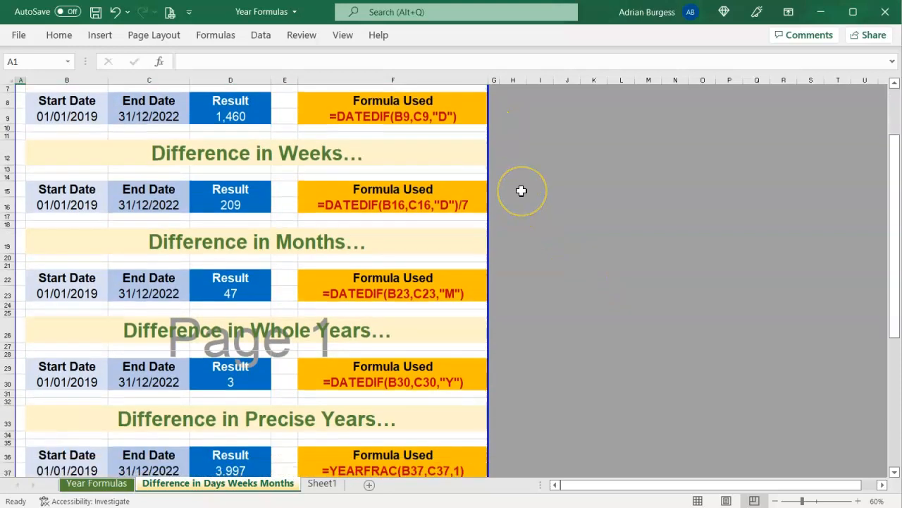
{"action": "scroll", "coordinate": [522, 190], "scroll_direction": "down", "scroll_amount": 4}
{"action": "scroll", "coordinate": [522, 191], "scroll_direction": "down", "scroll_amount": 3}
{"action": "scroll", "coordinate": [521, 190], "scroll_direction": "up", "scroll_amount": 6}
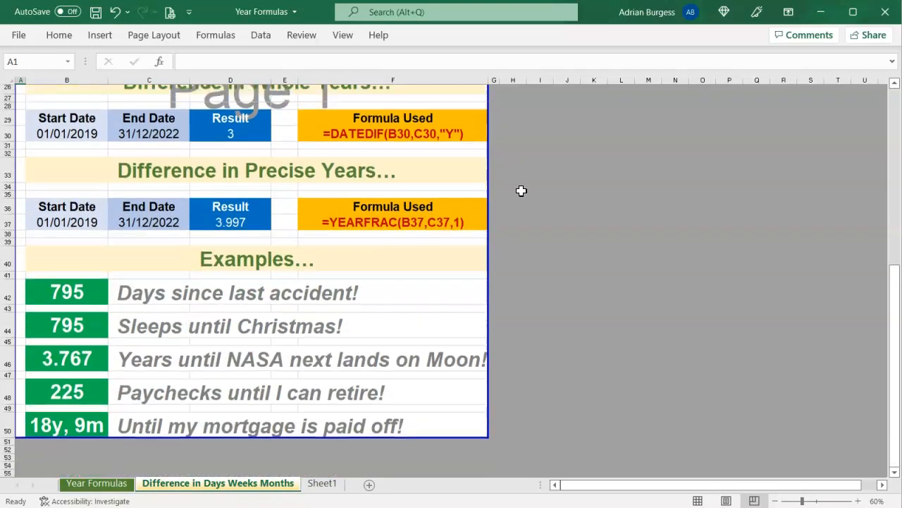
{"action": "scroll", "coordinate": [522, 191], "scroll_direction": "up", "scroll_amount": 3}
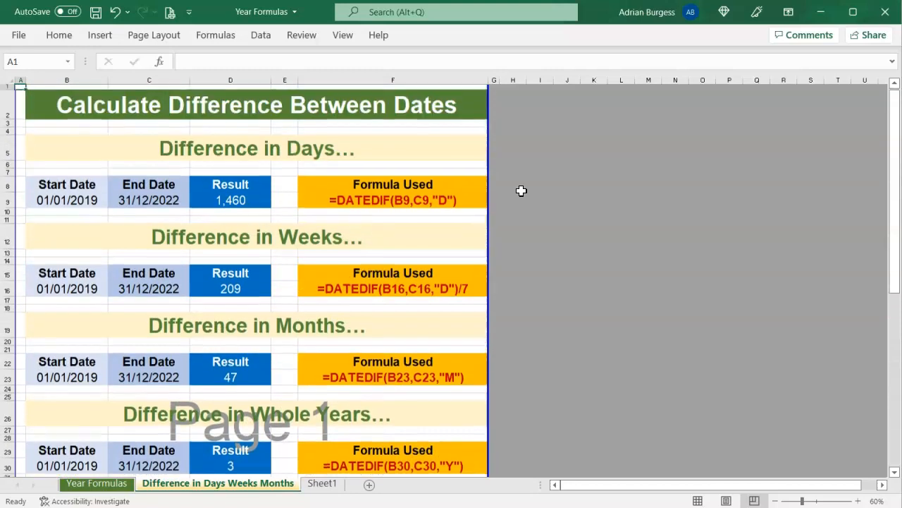
{"action": "left_click", "coordinate": [495, 129]}
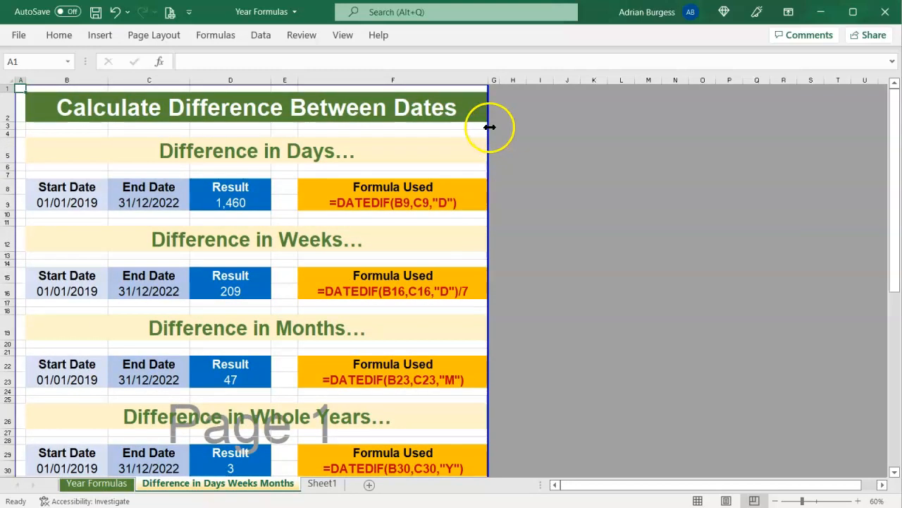
{"action": "left_click_drag", "start_coordinate": [489, 127], "coordinate": [500, 128]}
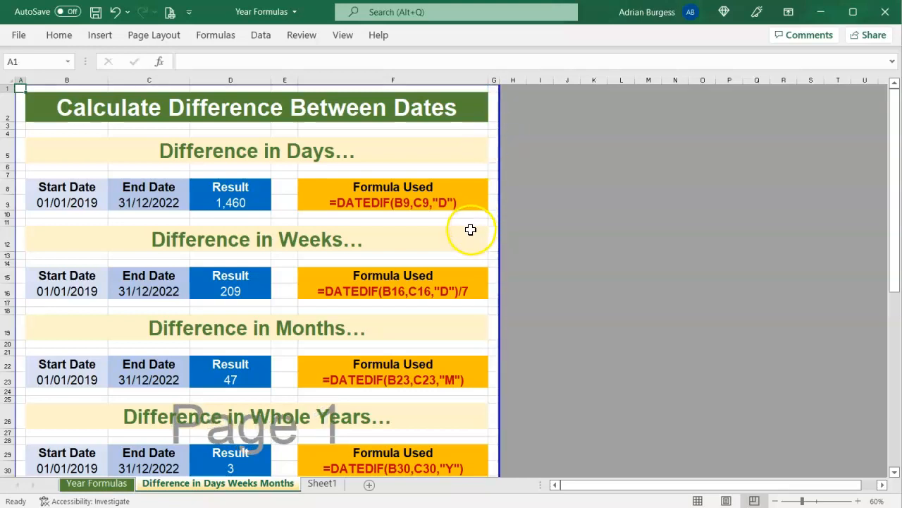
Extend the print area down to include row 51, and return the sheet to Normal view.
{"action": "scroll", "coordinate": [452, 294], "scroll_direction": "down", "scroll_amount": 5}
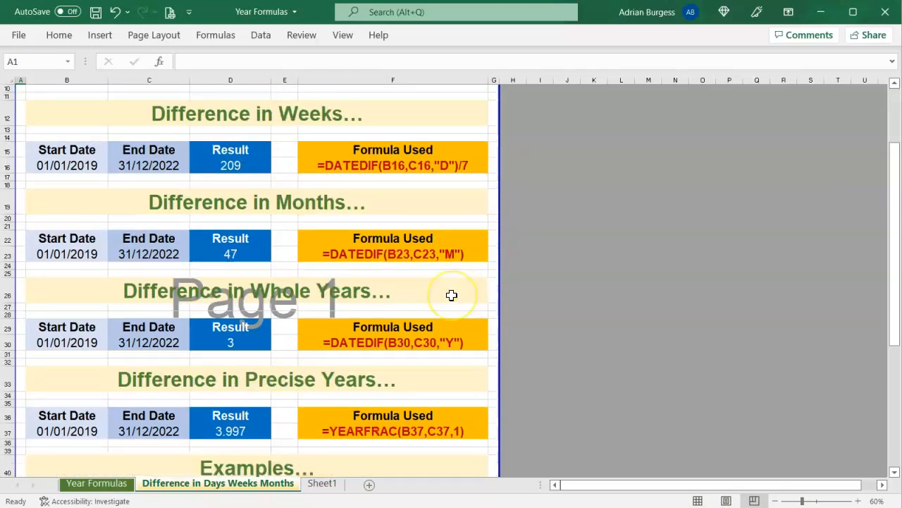
{"action": "scroll", "coordinate": [452, 295], "scroll_direction": "down", "scroll_amount": 2}
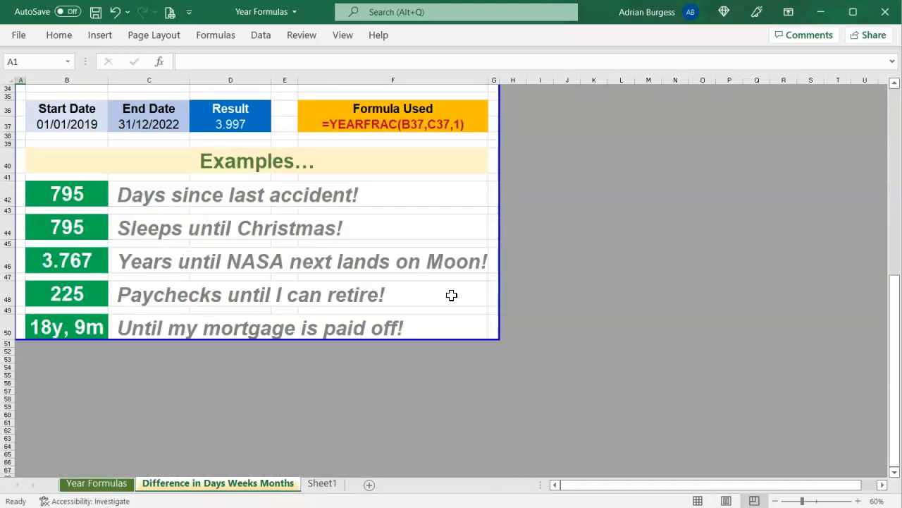
{"action": "left_click_drag", "start_coordinate": [497, 340], "coordinate": [491, 348]}
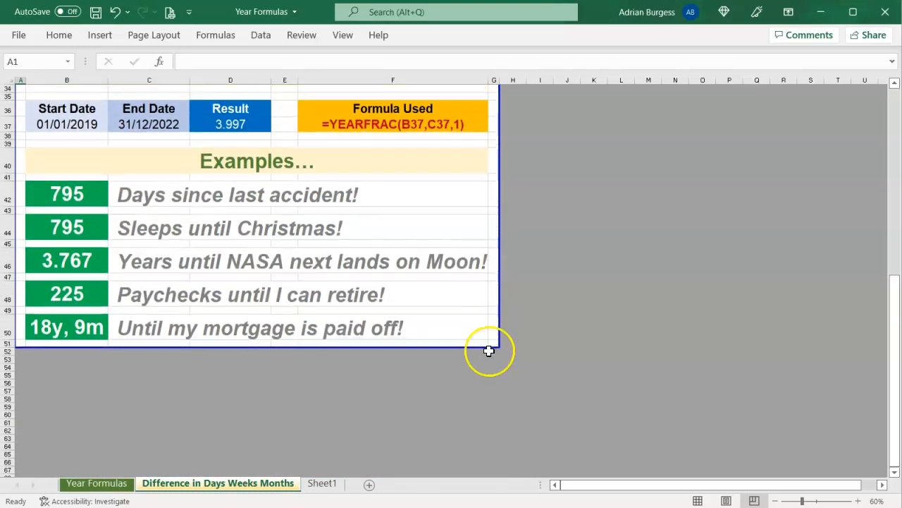
{"action": "scroll", "coordinate": [489, 351], "scroll_direction": "up", "scroll_amount": 11}
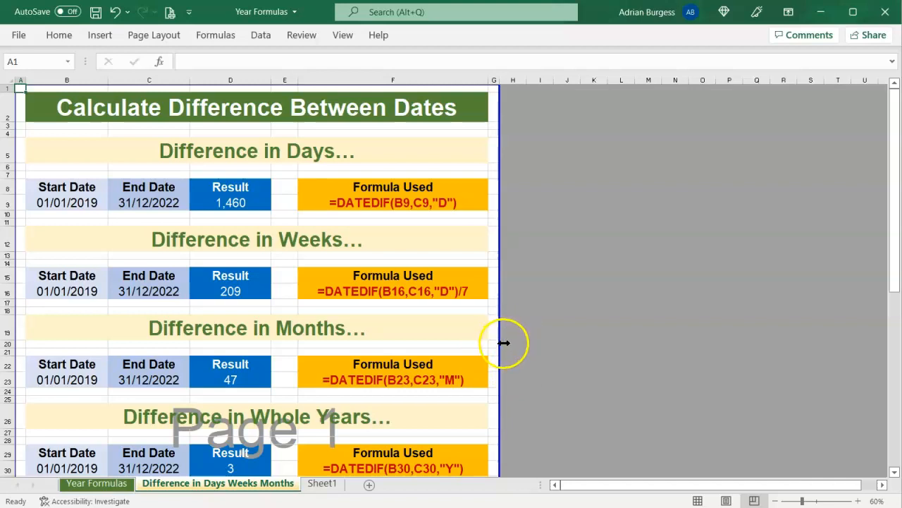
{"action": "mouse_move", "coordinate": [500, 346]}
{"action": "left_mouse_down"}
{"action": "mouse_move", "coordinate": [677, 360]}
{"action": "mouse_move", "coordinate": [502, 344]}
{"action": "left_mouse_up"}
{"action": "scroll", "coordinate": [505, 345], "scroll_direction": "down", "scroll_amount": 3}
{"action": "scroll", "coordinate": [505, 345], "scroll_direction": "up", "scroll_amount": 3}
{"action": "left_click", "coordinate": [698, 501]}
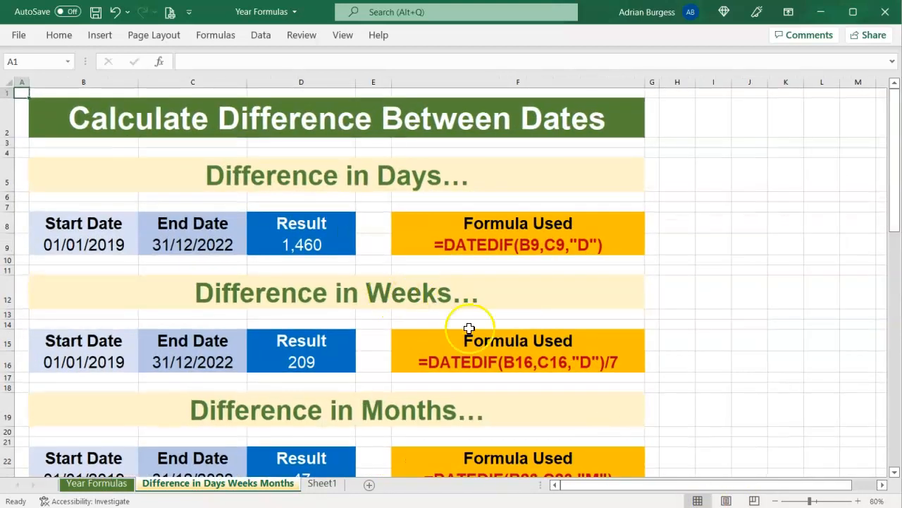
Review the Difference in Days Weeks Months sheet at 100% zoom and check its layout in print preview.
{"action": "left_click", "coordinate": [858, 499]}
{"action": "left_click", "coordinate": [858, 499]}
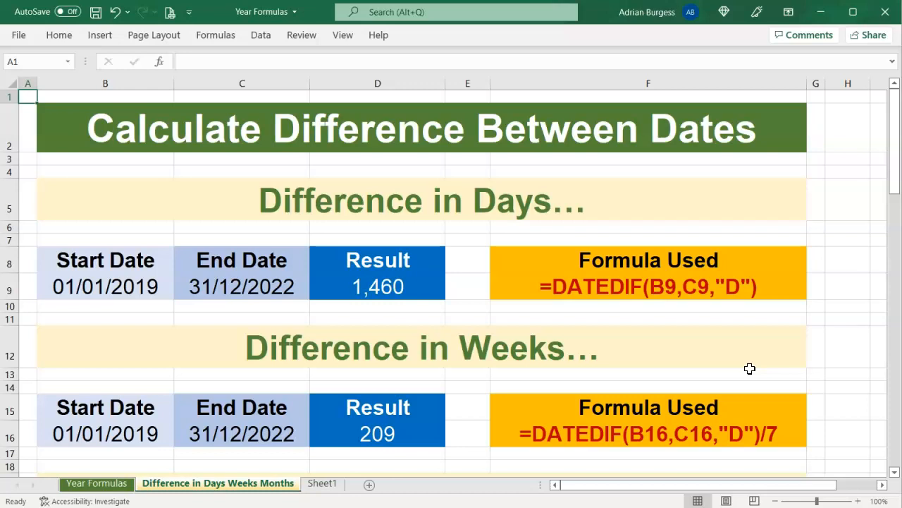
{"action": "scroll", "coordinate": [750, 368], "scroll_direction": "down", "scroll_amount": 3}
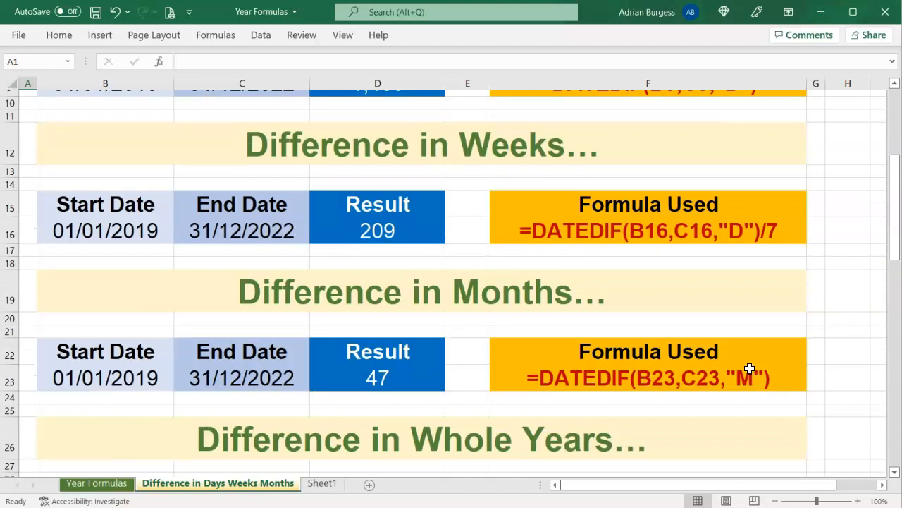
{"action": "scroll", "coordinate": [750, 368], "scroll_direction": "up", "scroll_amount": 2}
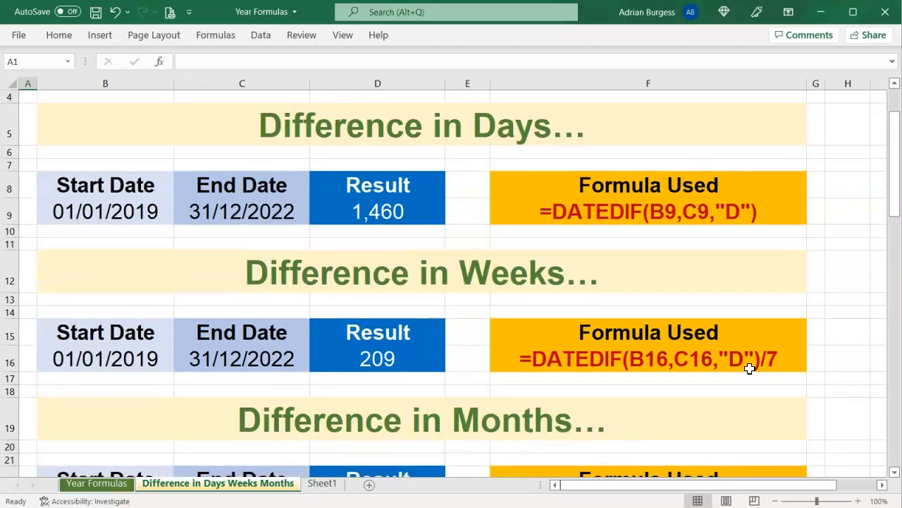
{"action": "scroll", "coordinate": [750, 368], "scroll_direction": "down", "scroll_amount": 6}
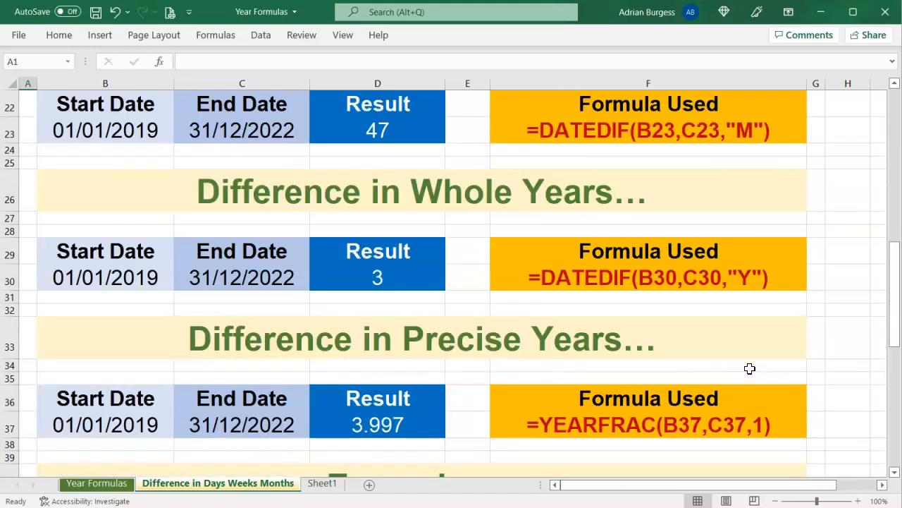
{"action": "scroll", "coordinate": [751, 368], "scroll_direction": "down", "scroll_amount": 5}
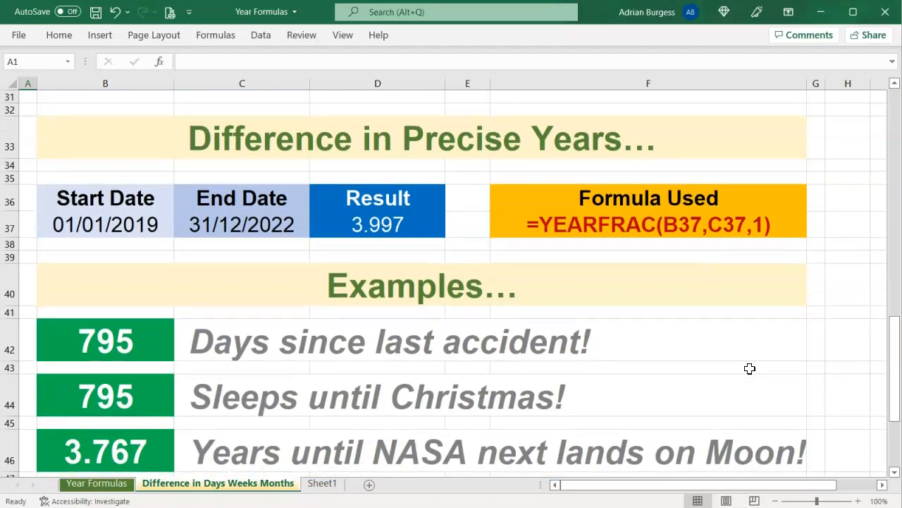
{"action": "scroll", "coordinate": [750, 368], "scroll_direction": "up", "scroll_amount": 12}
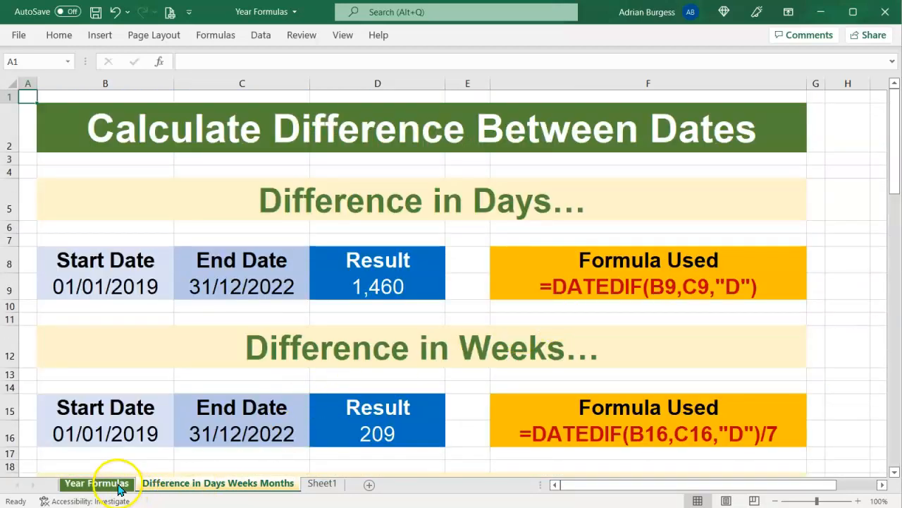
{"action": "left_click", "coordinate": [172, 18]}
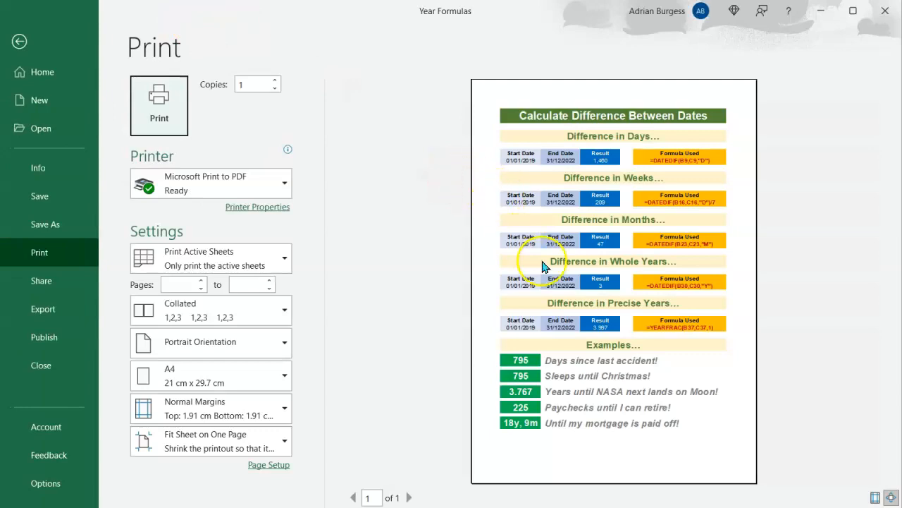
{"action": "left_click", "coordinate": [25, 45]}
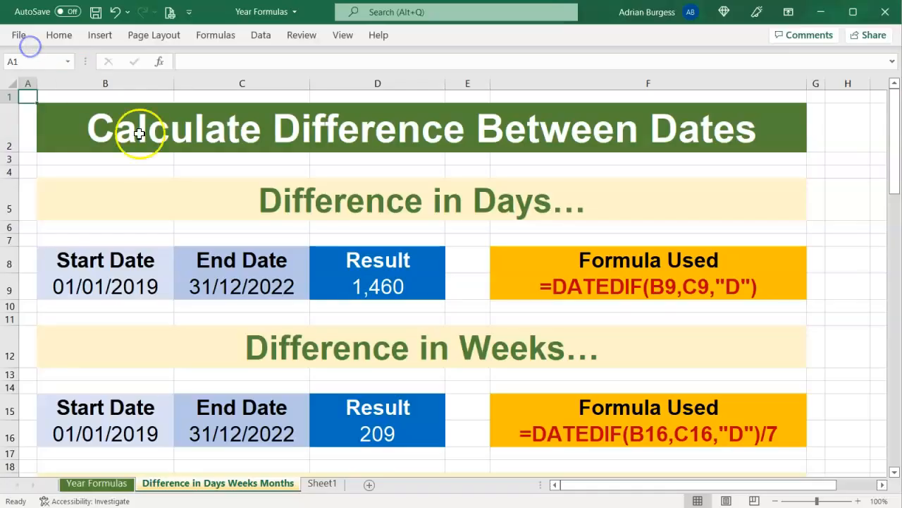
Group the Year Formulas sheet with the Difference in Days Weeks Months sheet and check both pages in print preview.
{"action": "left_click", "coordinate": [97, 483], "text": "ctrl"}
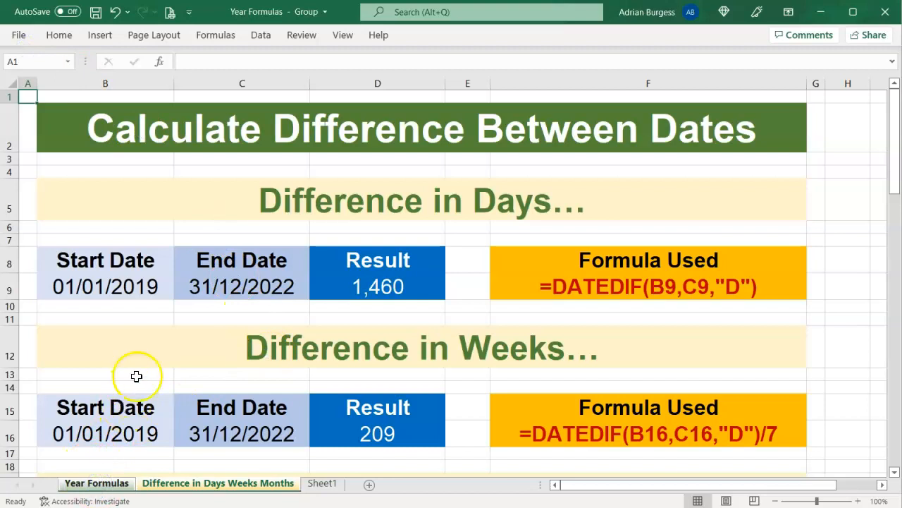
{"action": "left_click", "coordinate": [170, 20]}
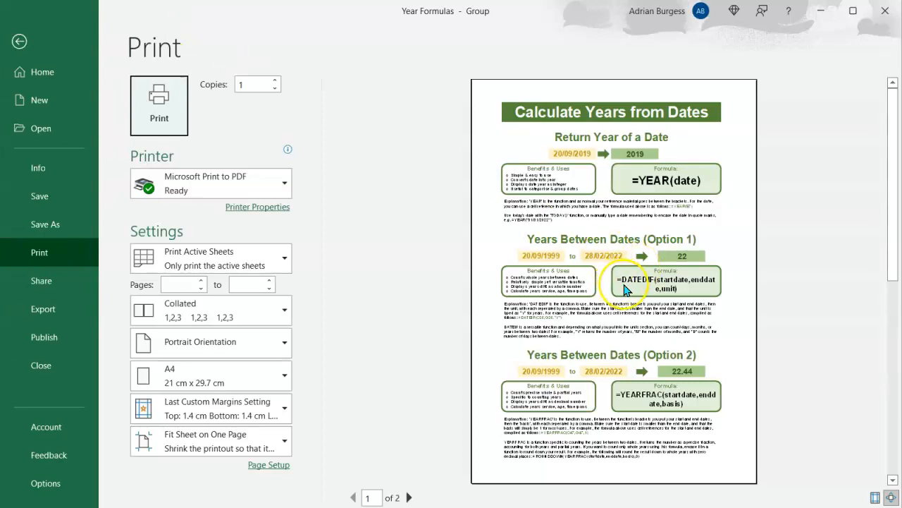
{"action": "key", "text": "Tab"}
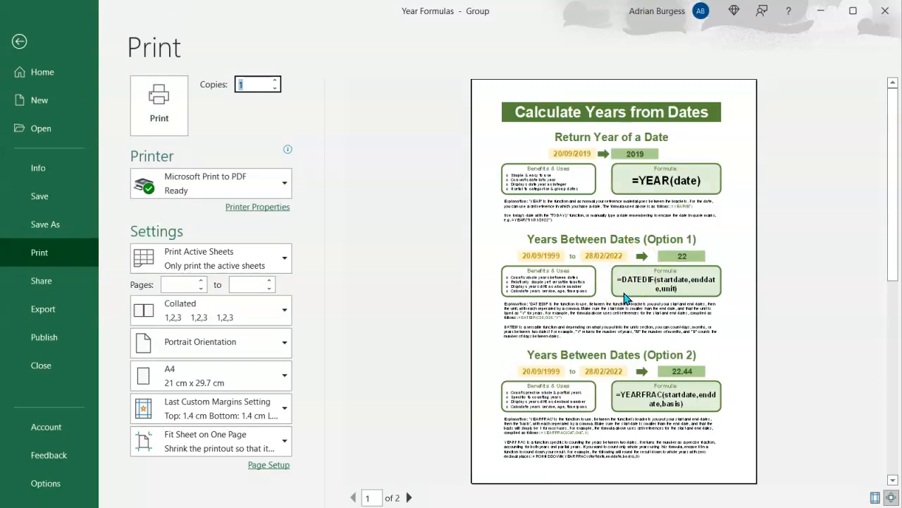
{"action": "left_click", "coordinate": [894, 317]}
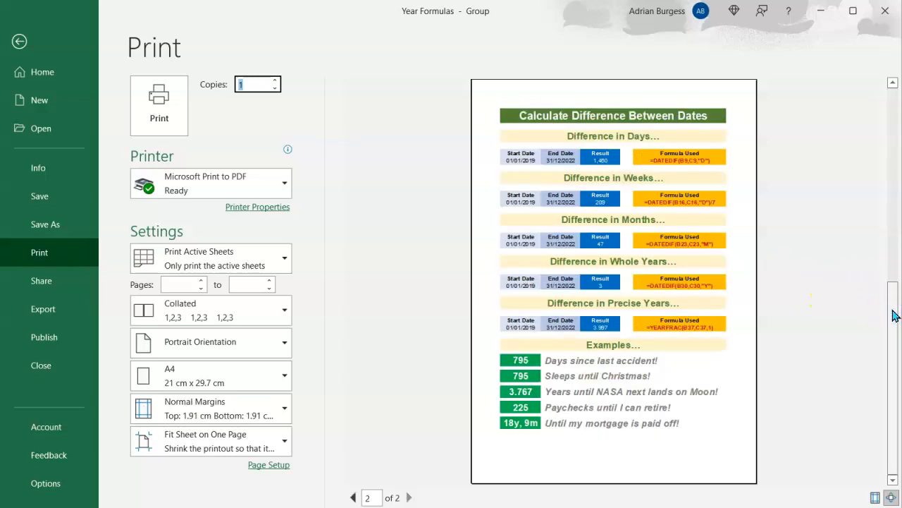
{"action": "left_click", "coordinate": [894, 270]}
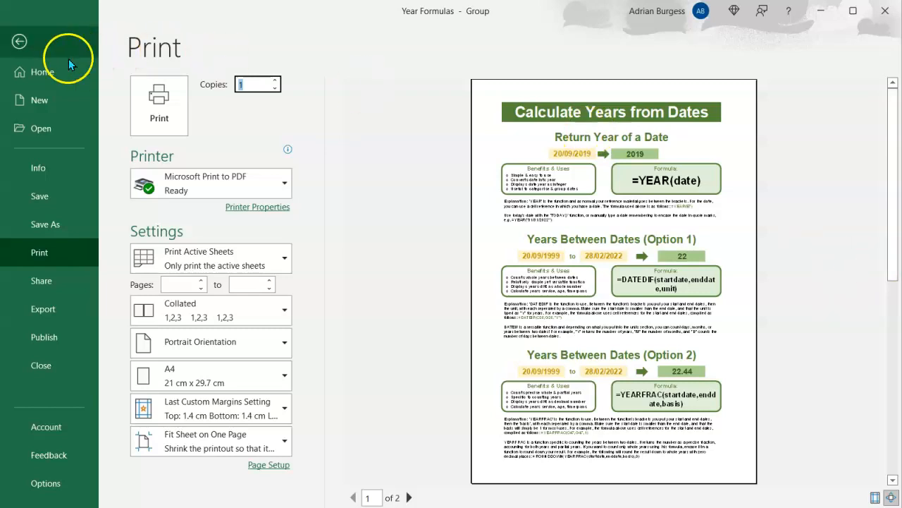
{"action": "left_click", "coordinate": [19, 41]}
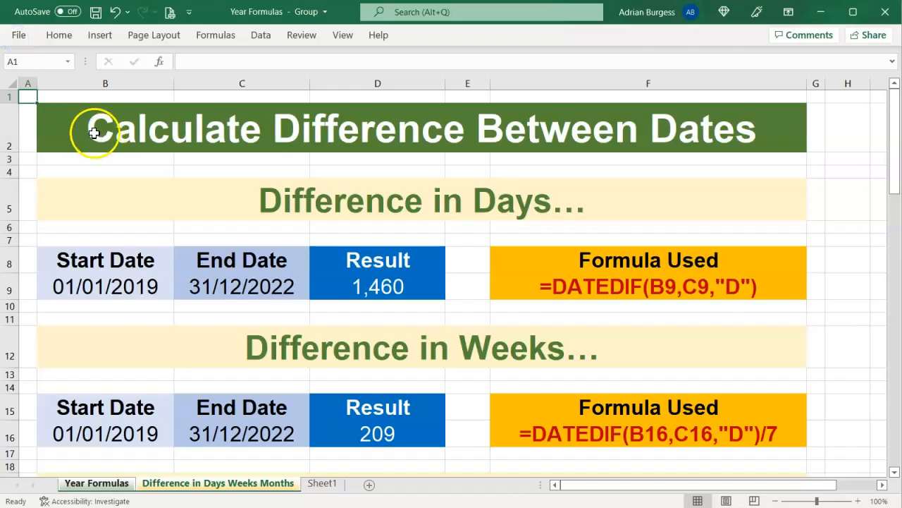
Ungroup the sheets and open the Year Formulas sheet on its own.
{"action": "left_click", "coordinate": [322, 484]}
{"action": "left_click", "coordinate": [96, 483]}
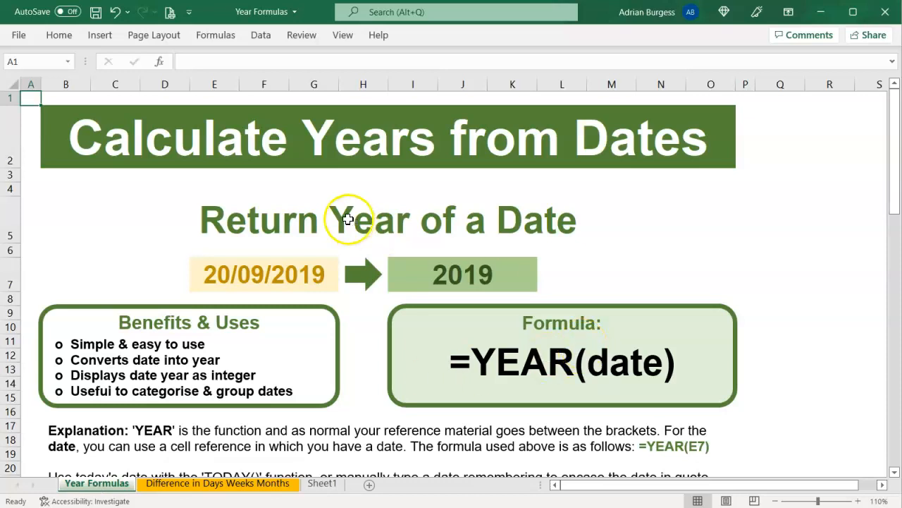
Hide the row and column headings on the Year Formulas sheet and show them again.
{"action": "left_click", "coordinate": [344, 35]}
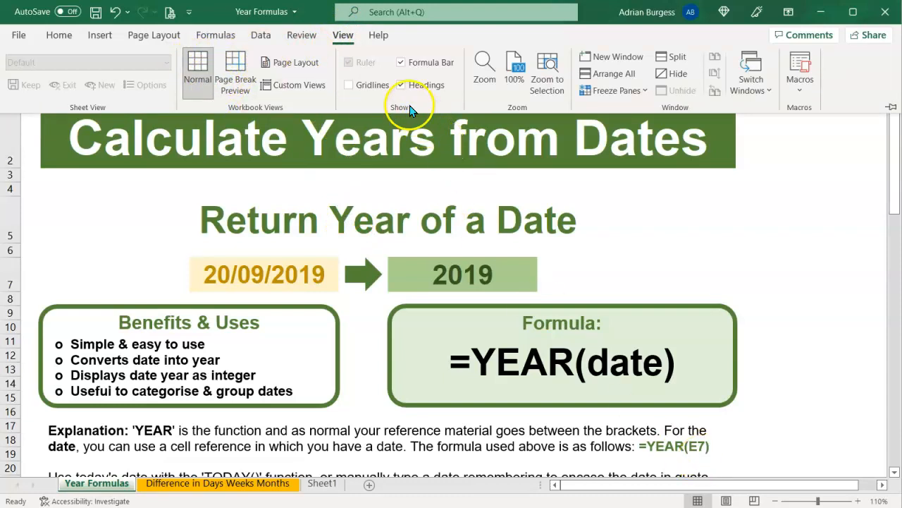
{"action": "left_click", "coordinate": [401, 86]}
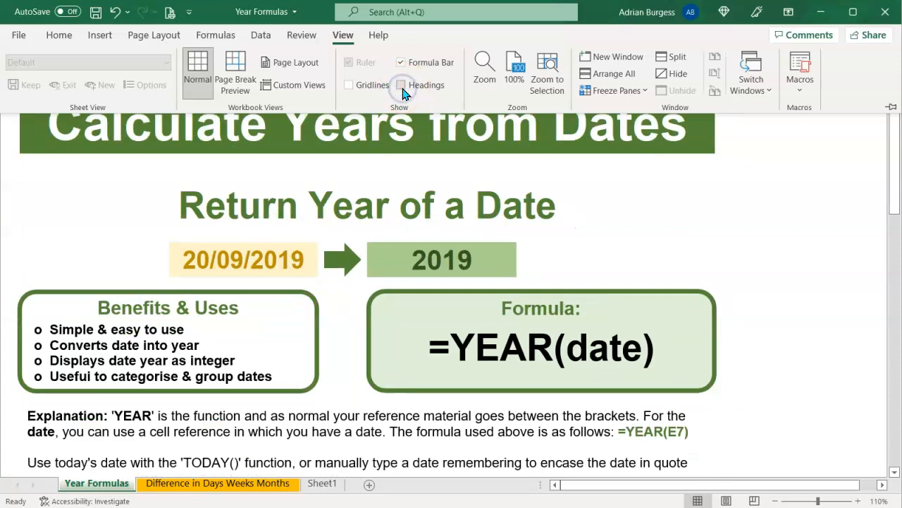
{"action": "left_click", "coordinate": [402, 86]}
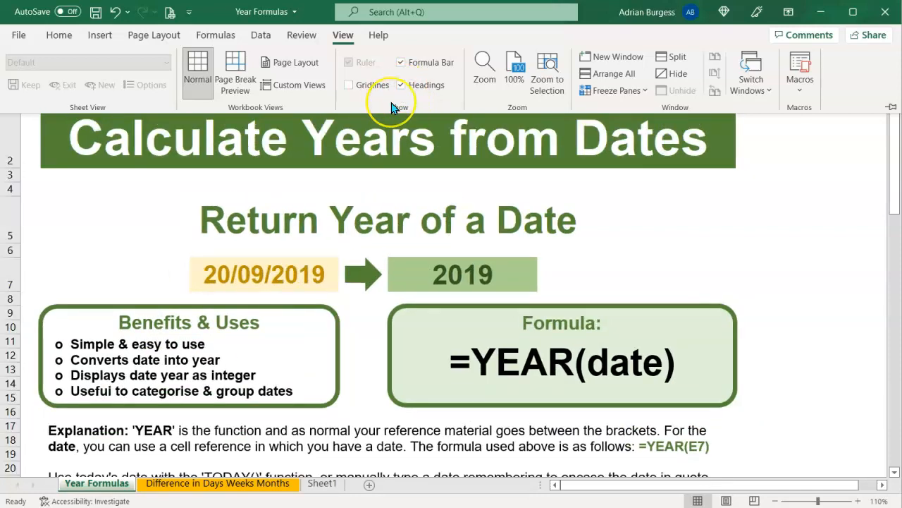